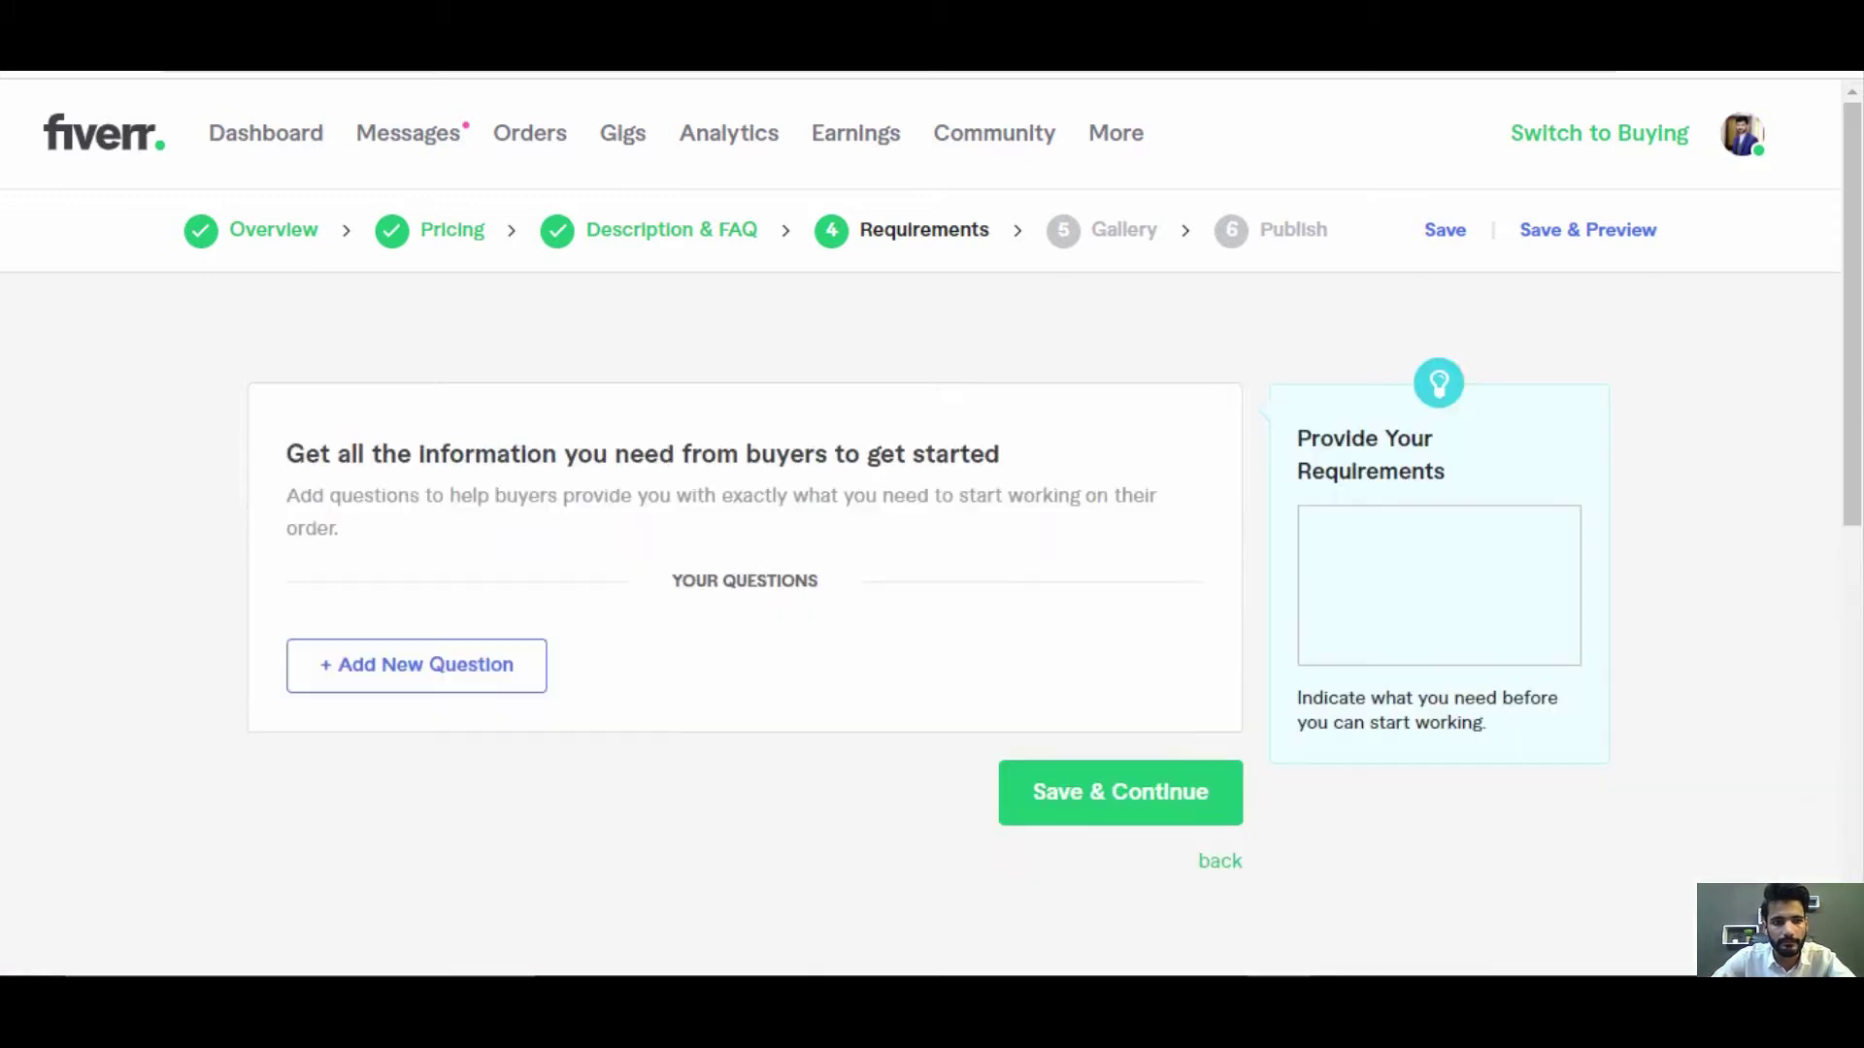
Add a required free-text buyer question reading "I am happy to working with you."
left_click(417, 665)
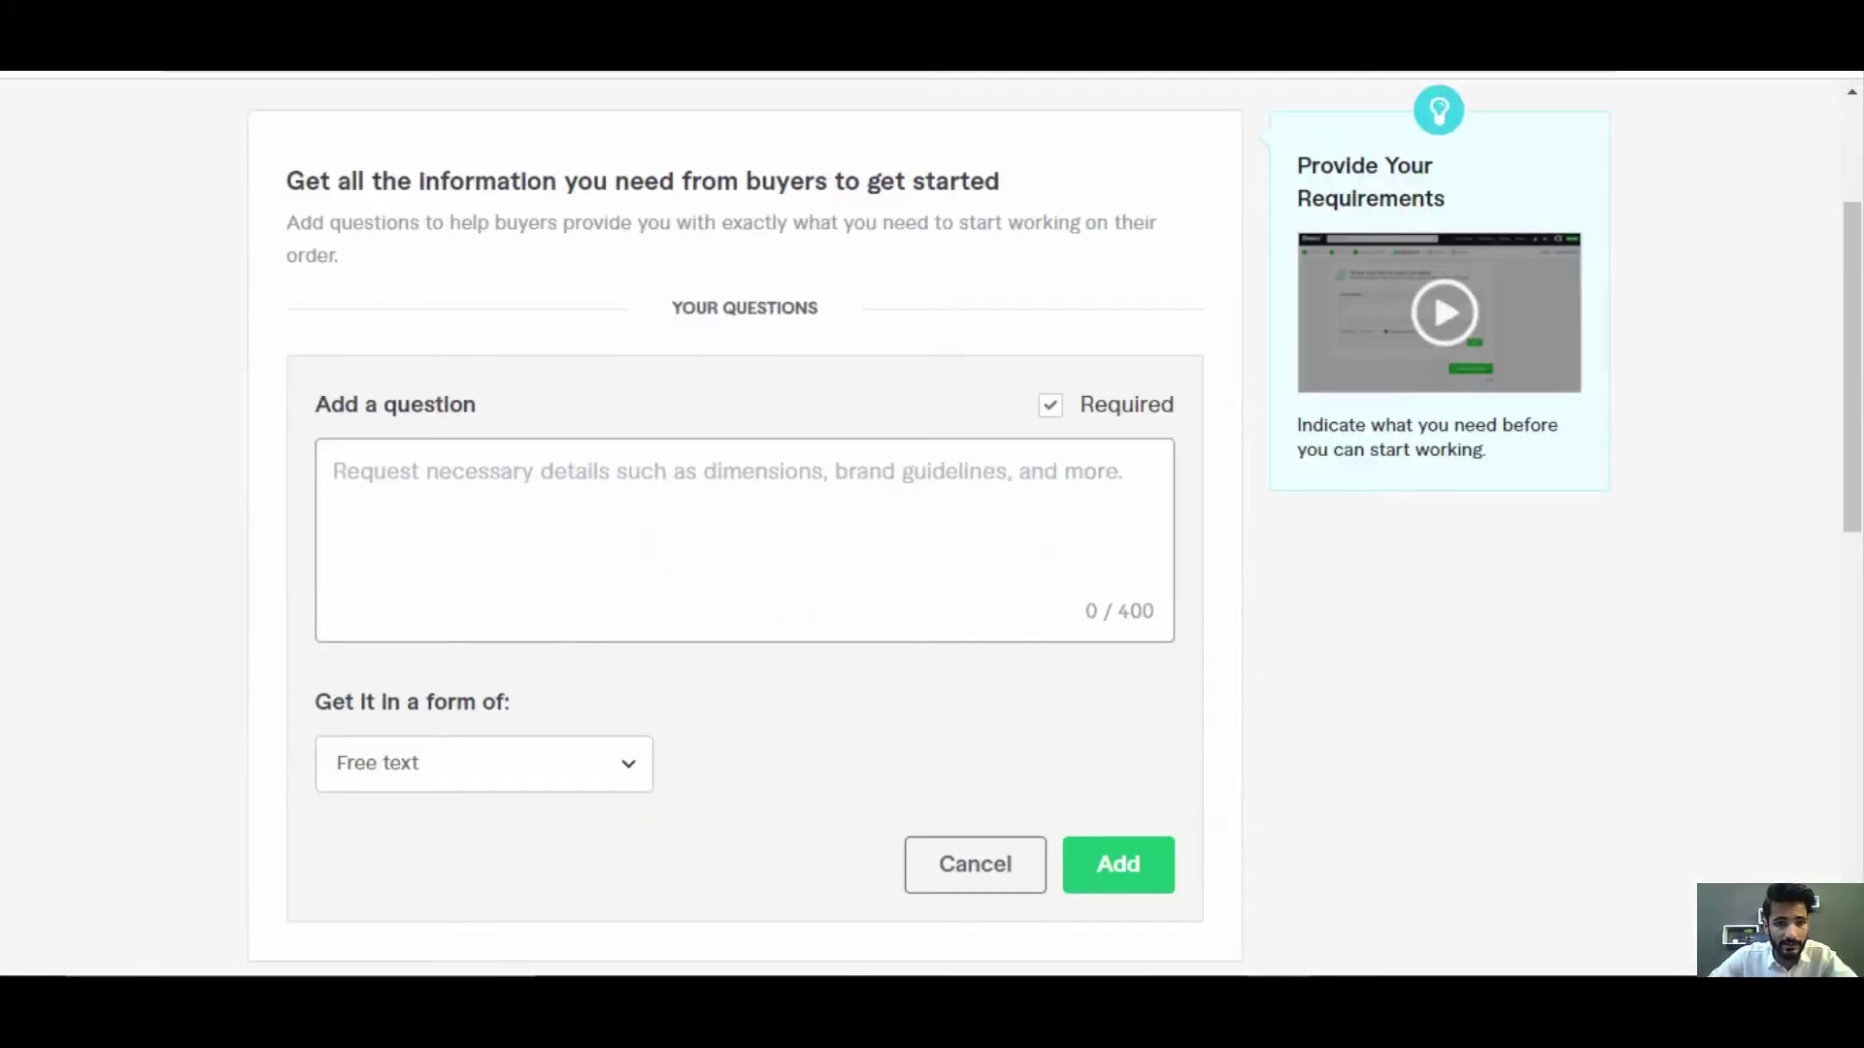
type("I am happay to working ")
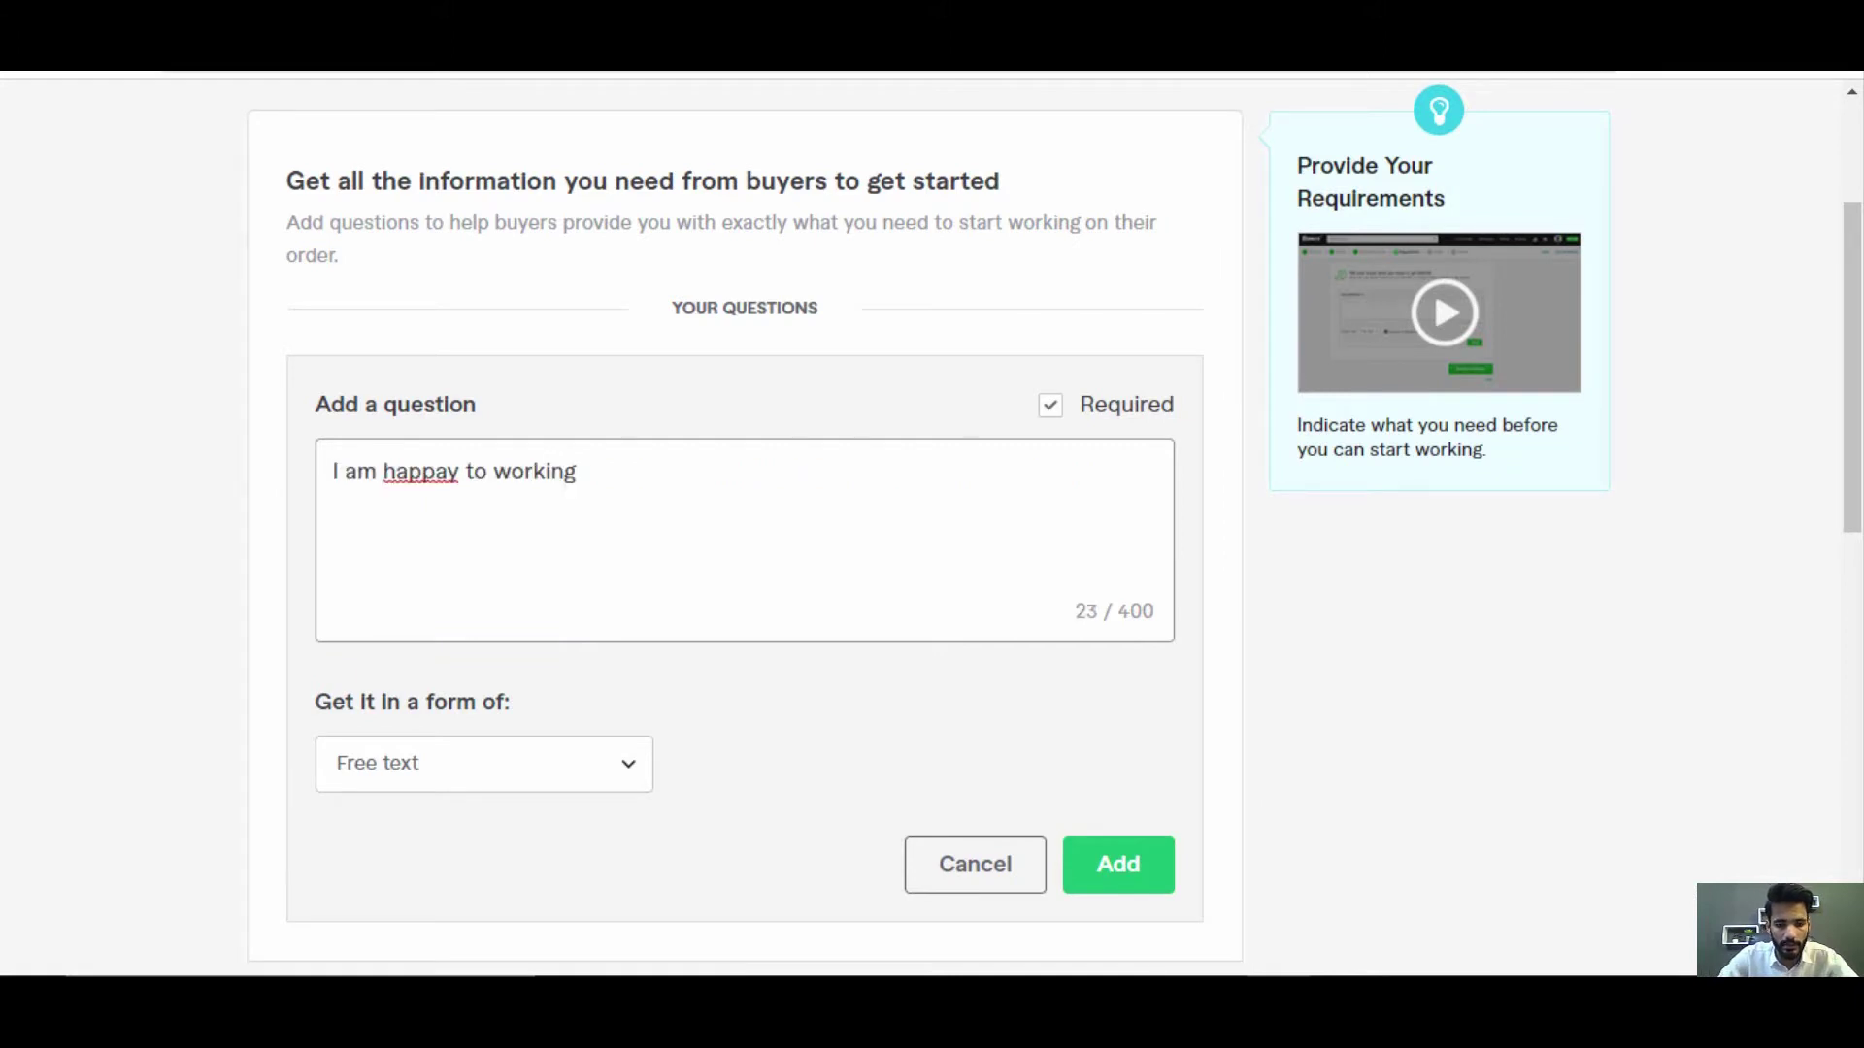
type("with you")
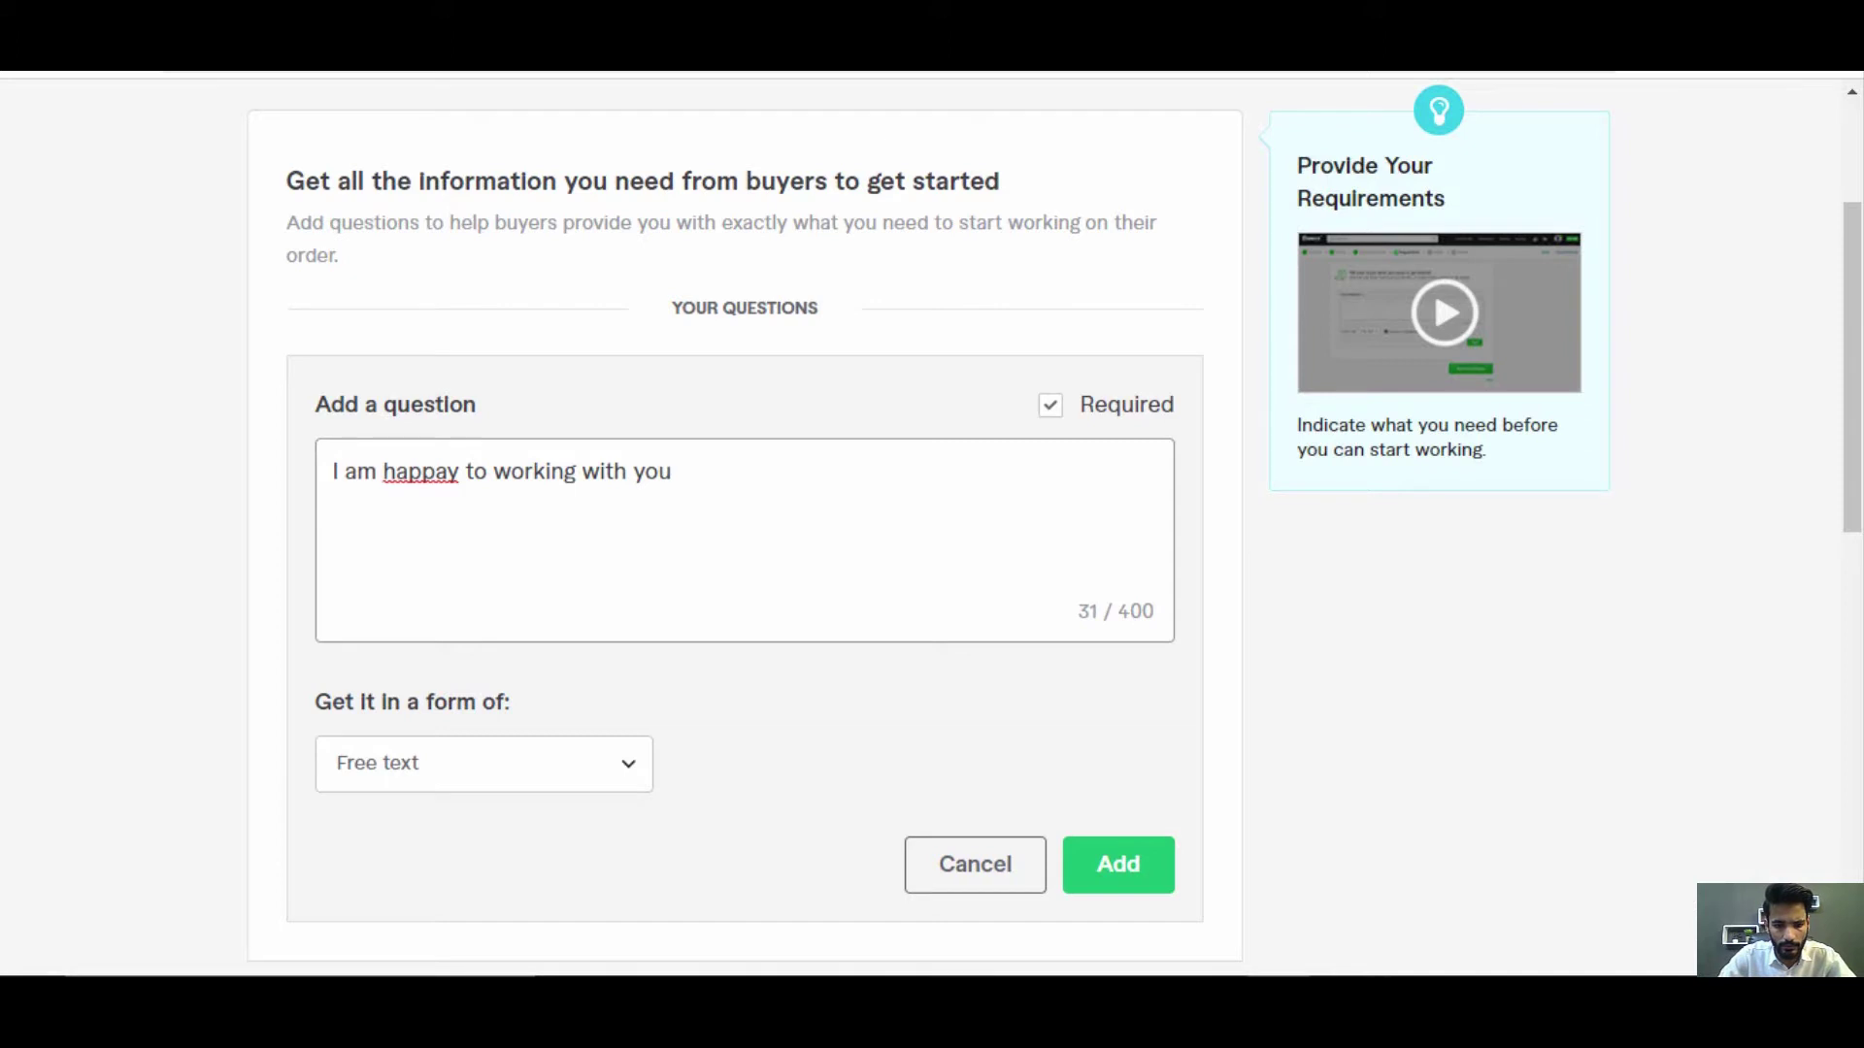
key("BackSpace")
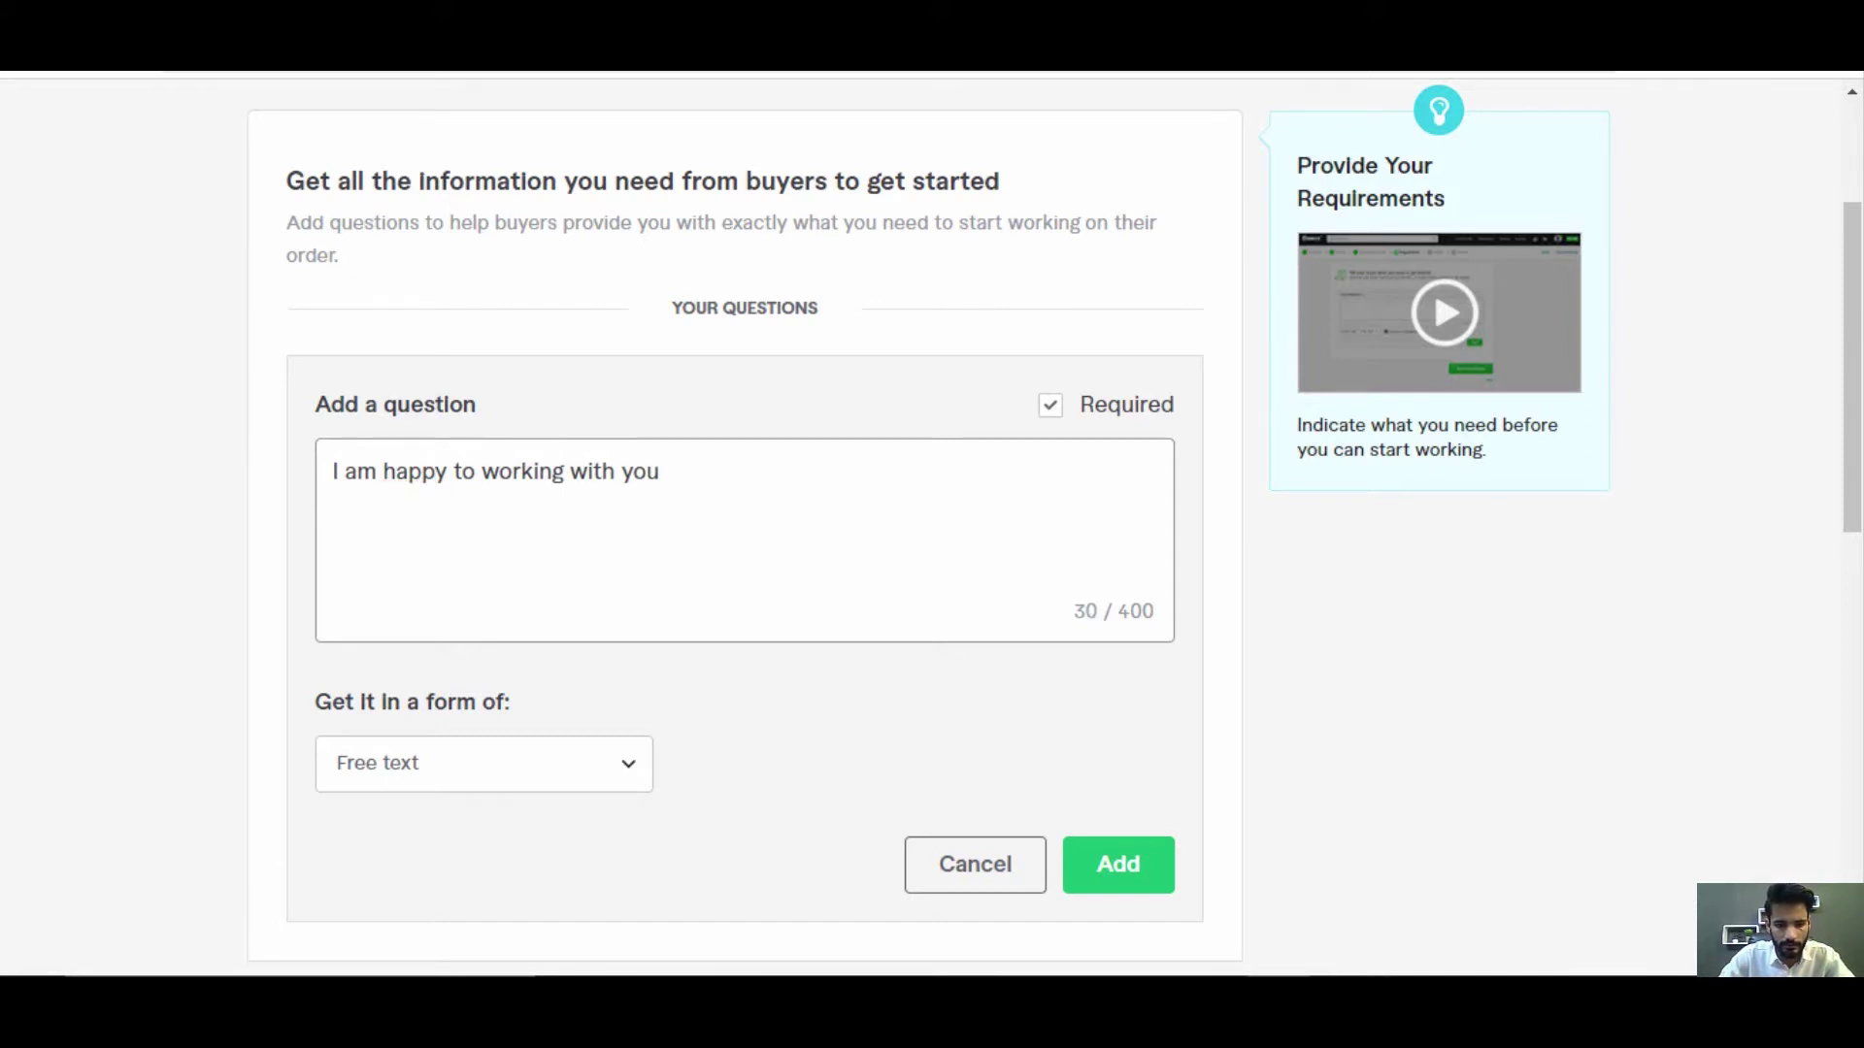
type(".")
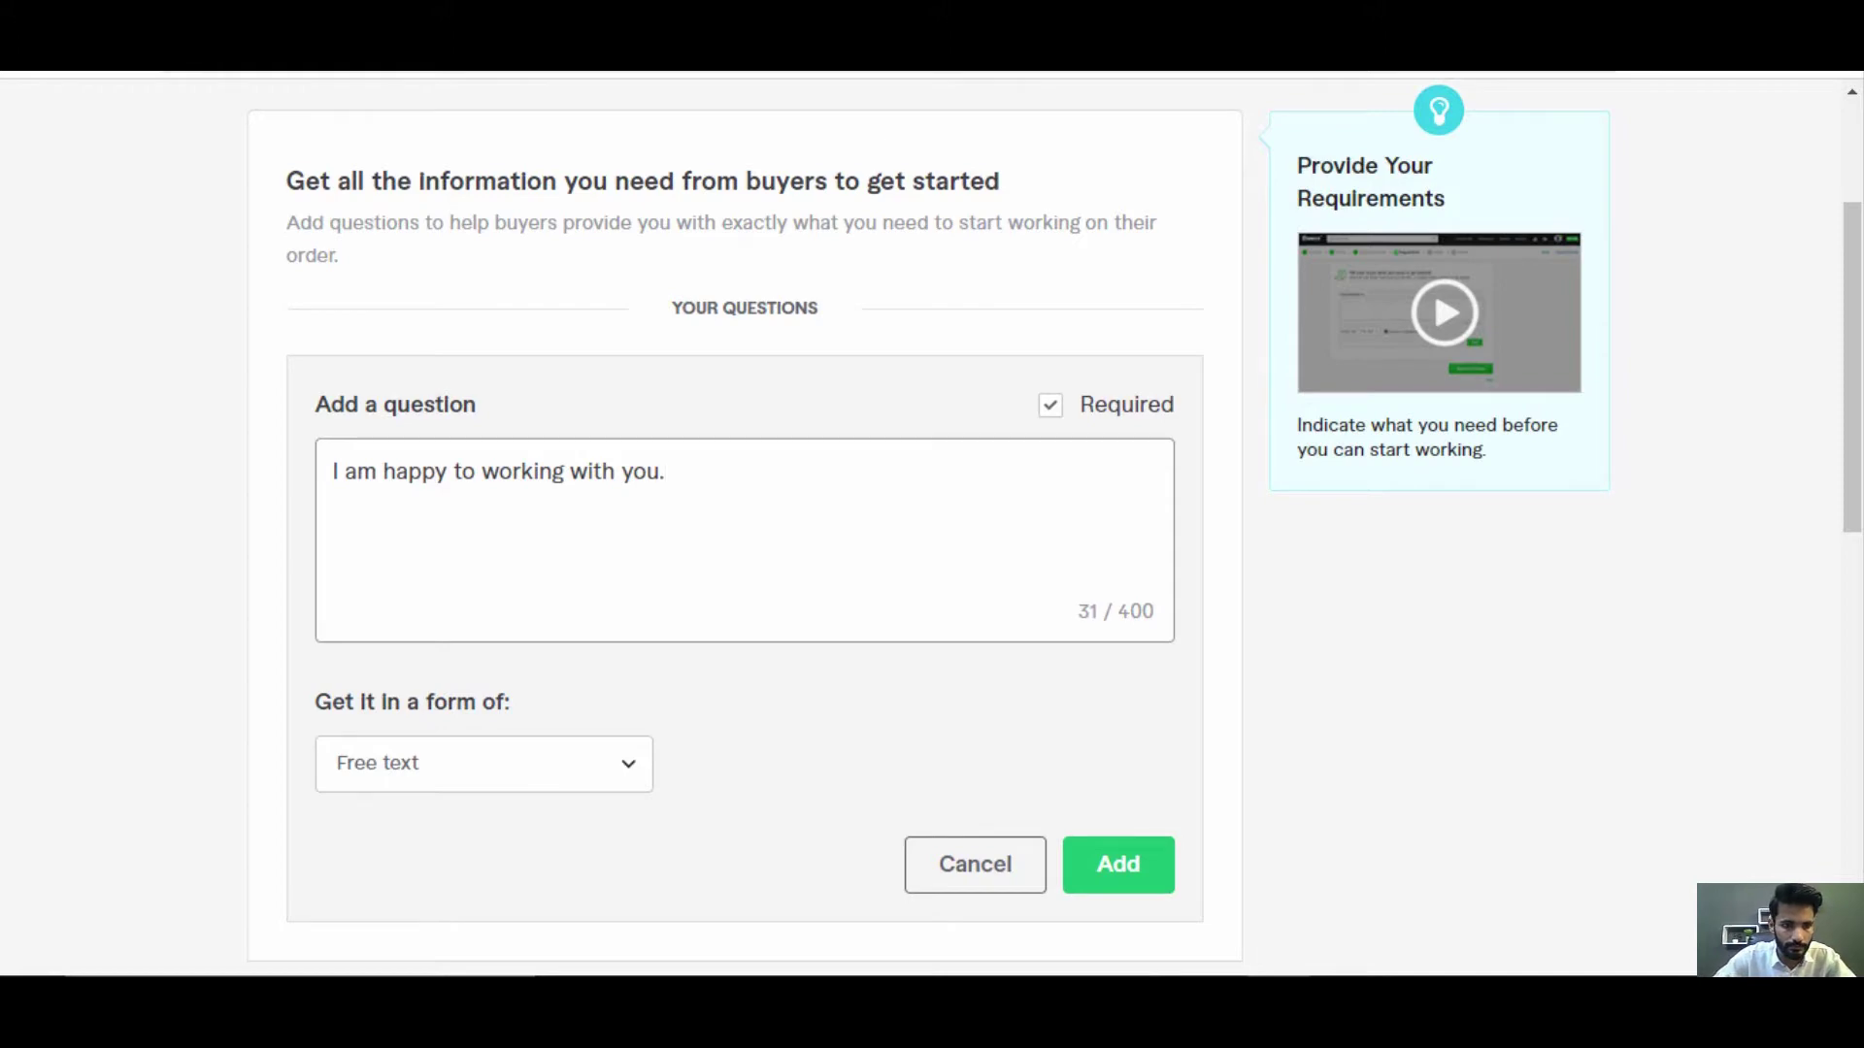
left_click(1120, 864)
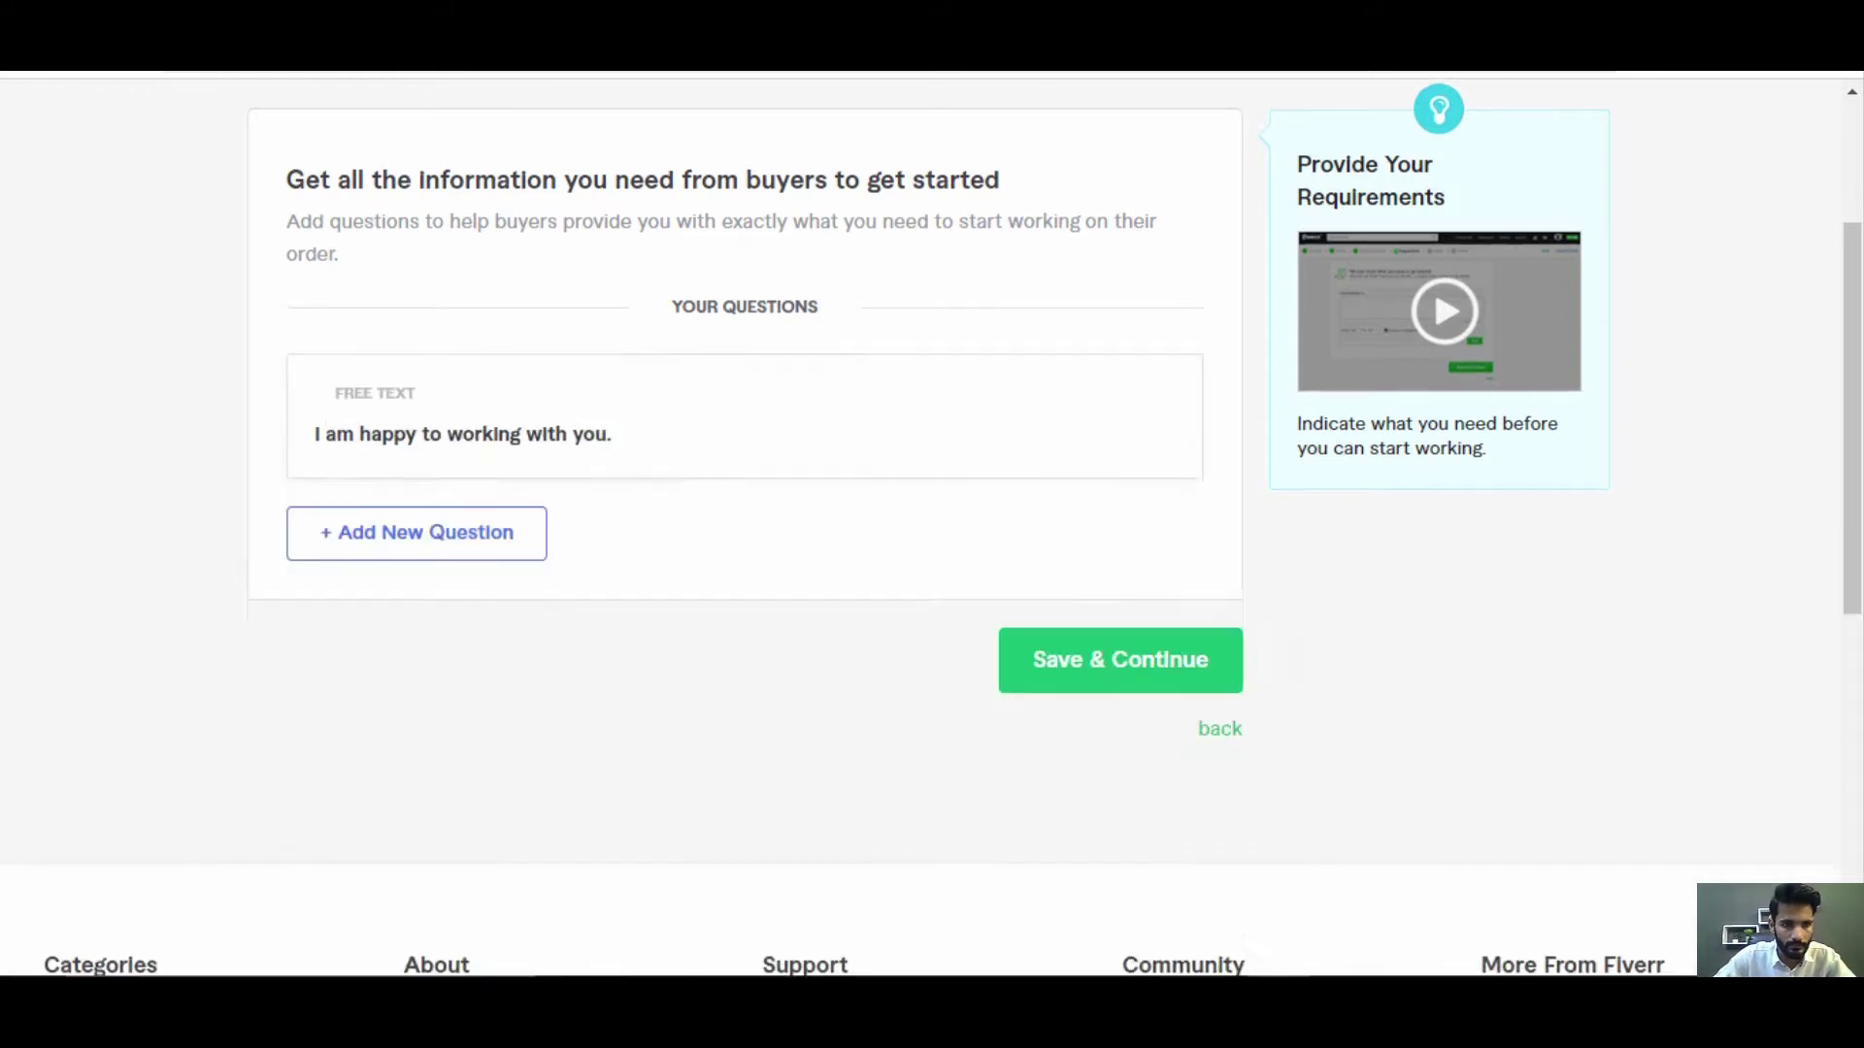
Review the buyer question list and the rest of the Requirements page
scroll(933, 525, "down", 3)
scroll(932, 525, "up", 4)
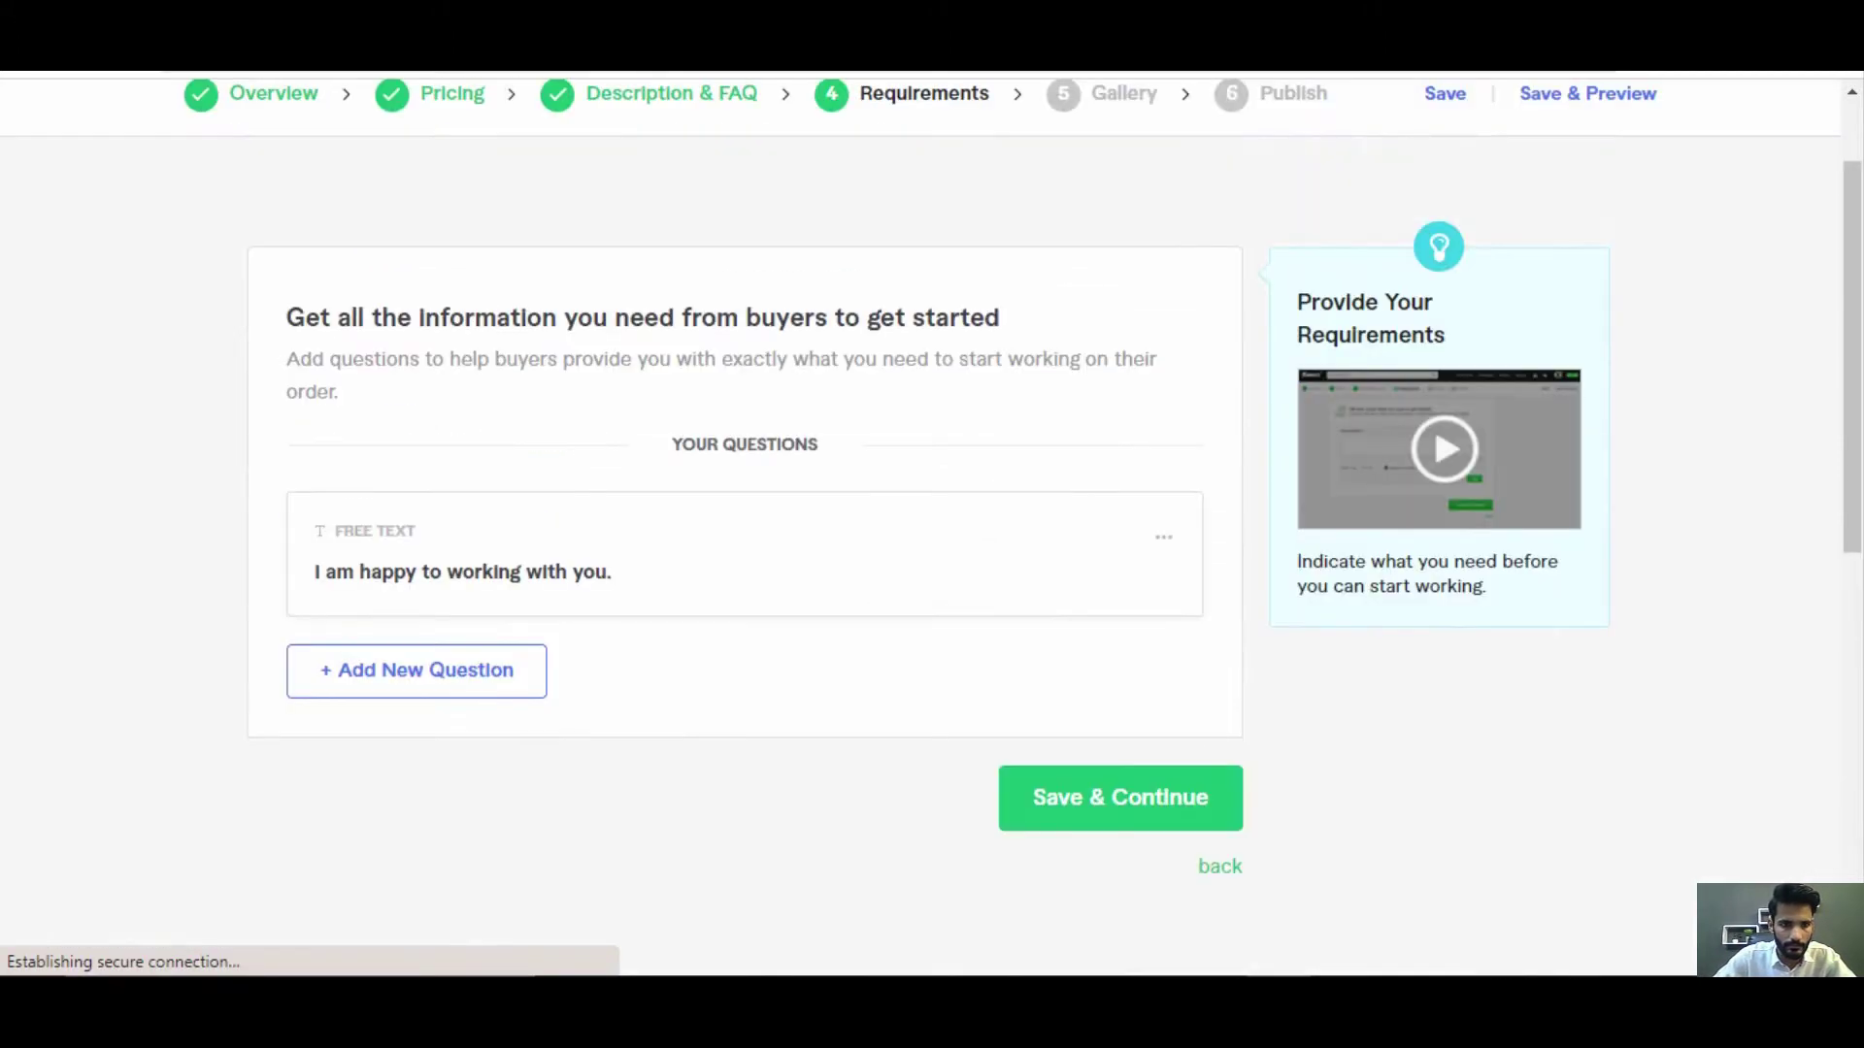
scroll(419, 670, "down", 4)
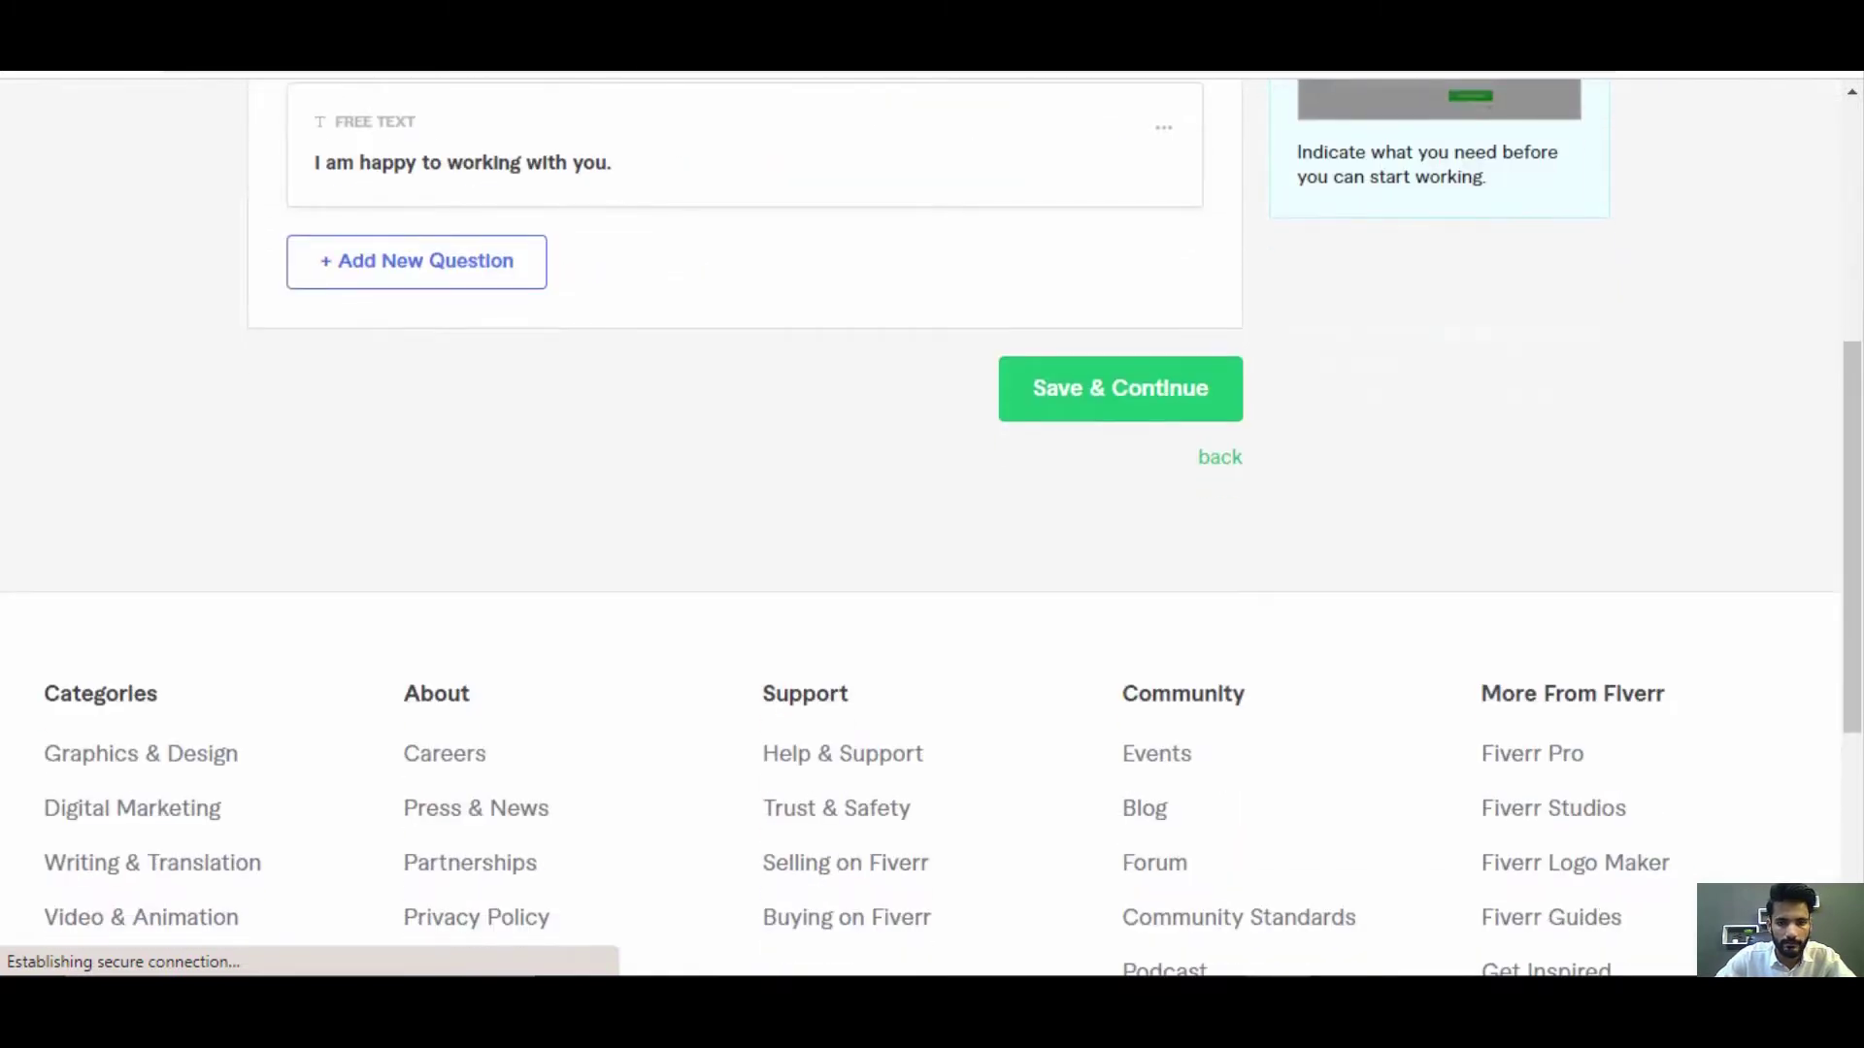
scroll(932, 526, "up", 2)
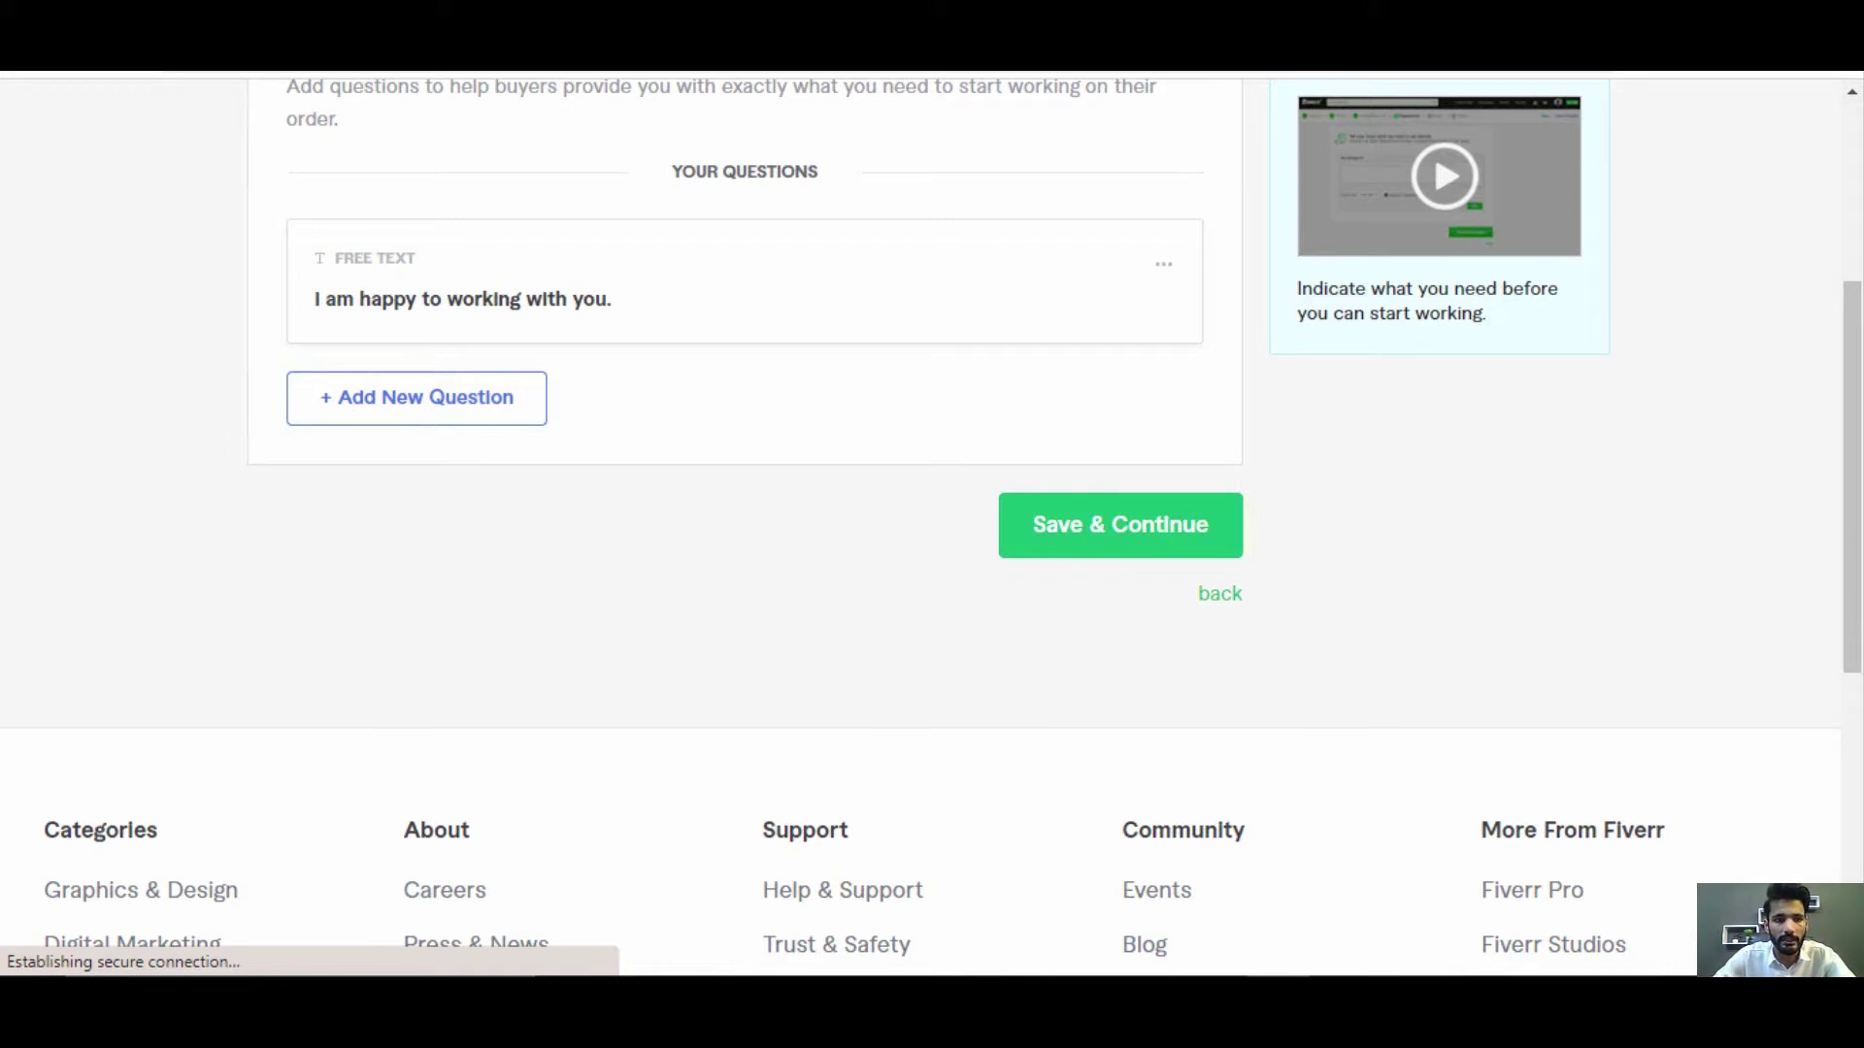
scroll(932, 524, "up", 3)
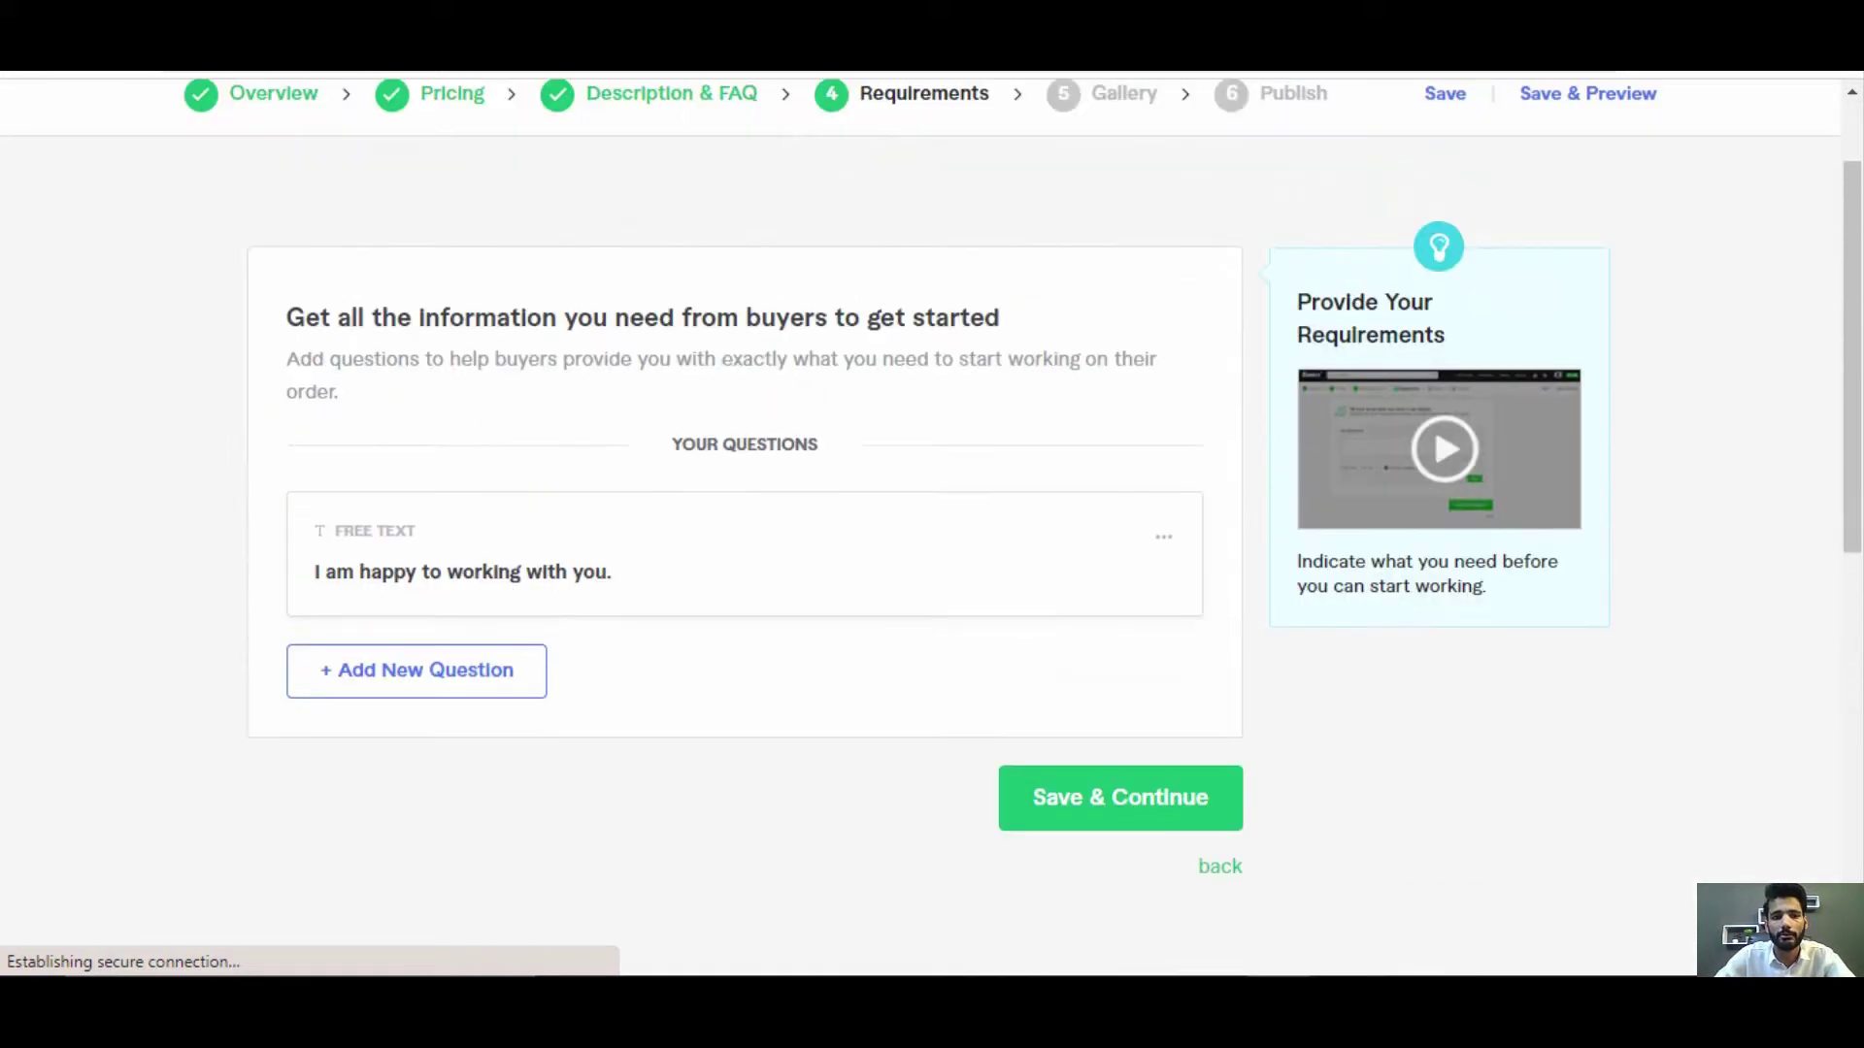
scroll(933, 525, "up", 1)
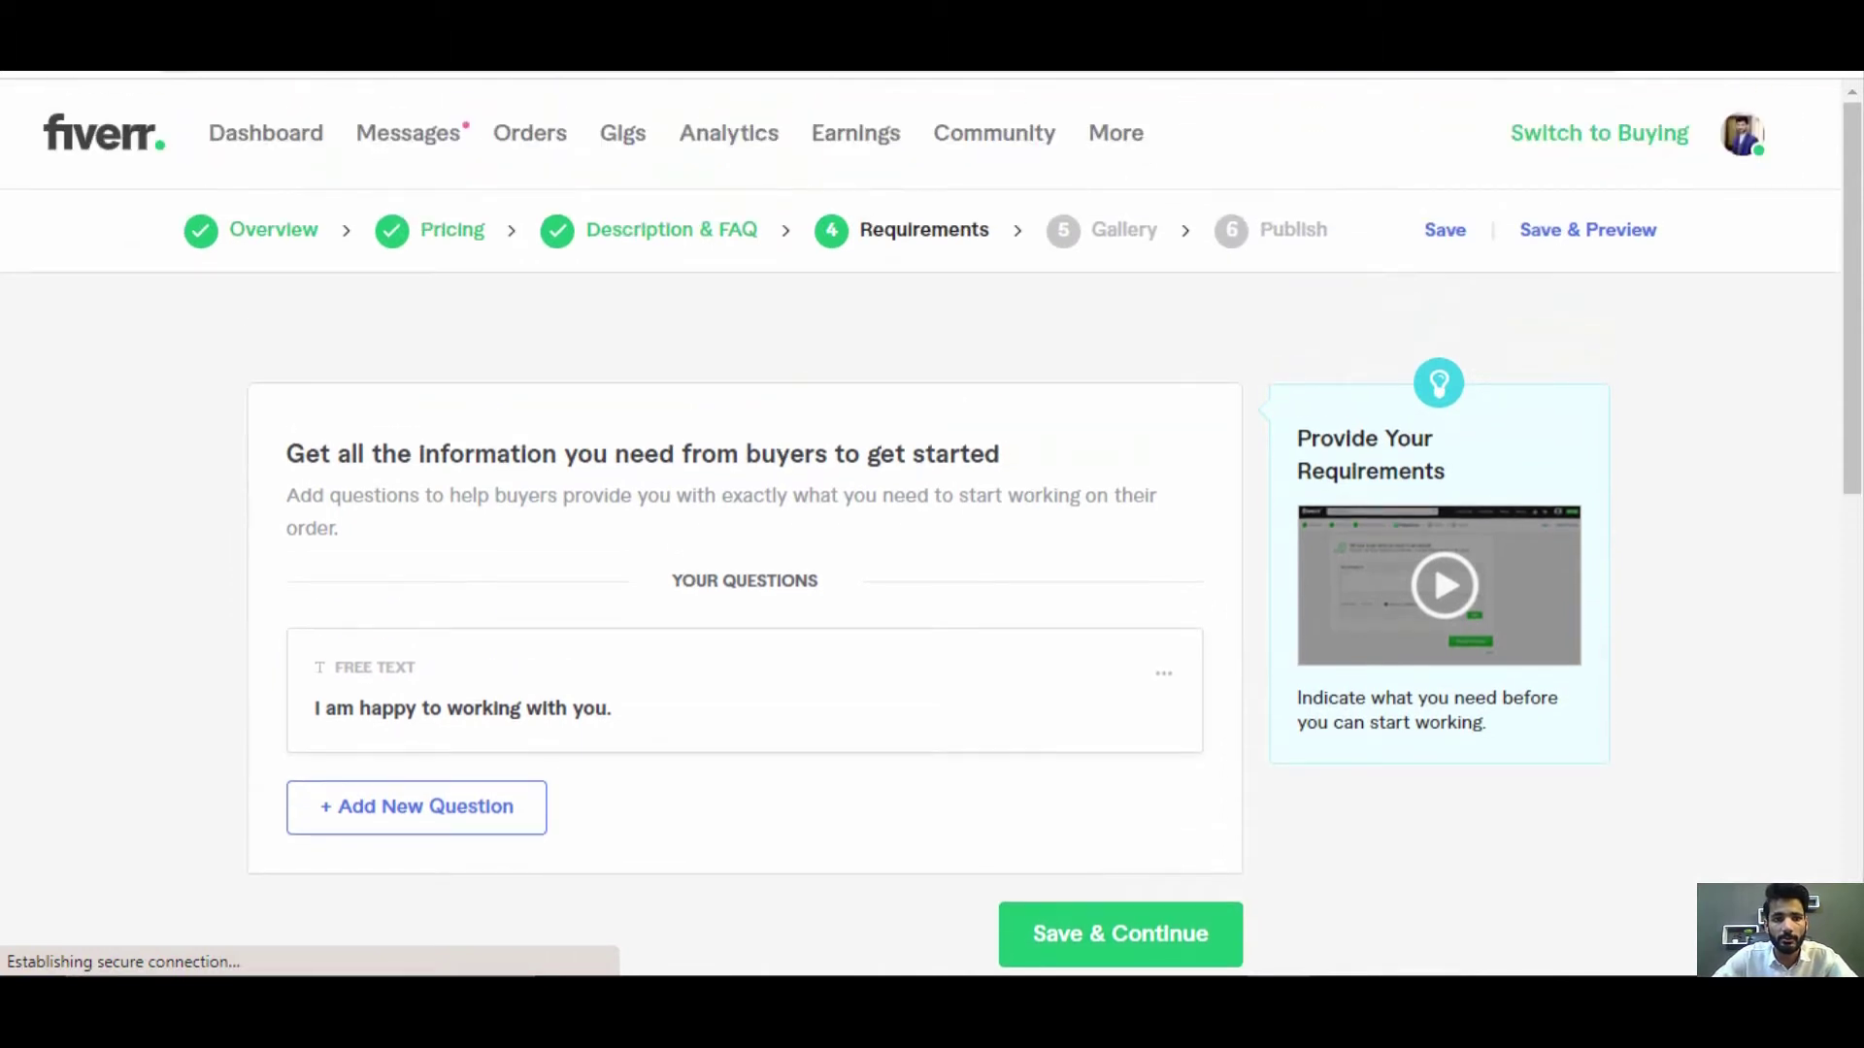
scroll(932, 524, "down", 1)
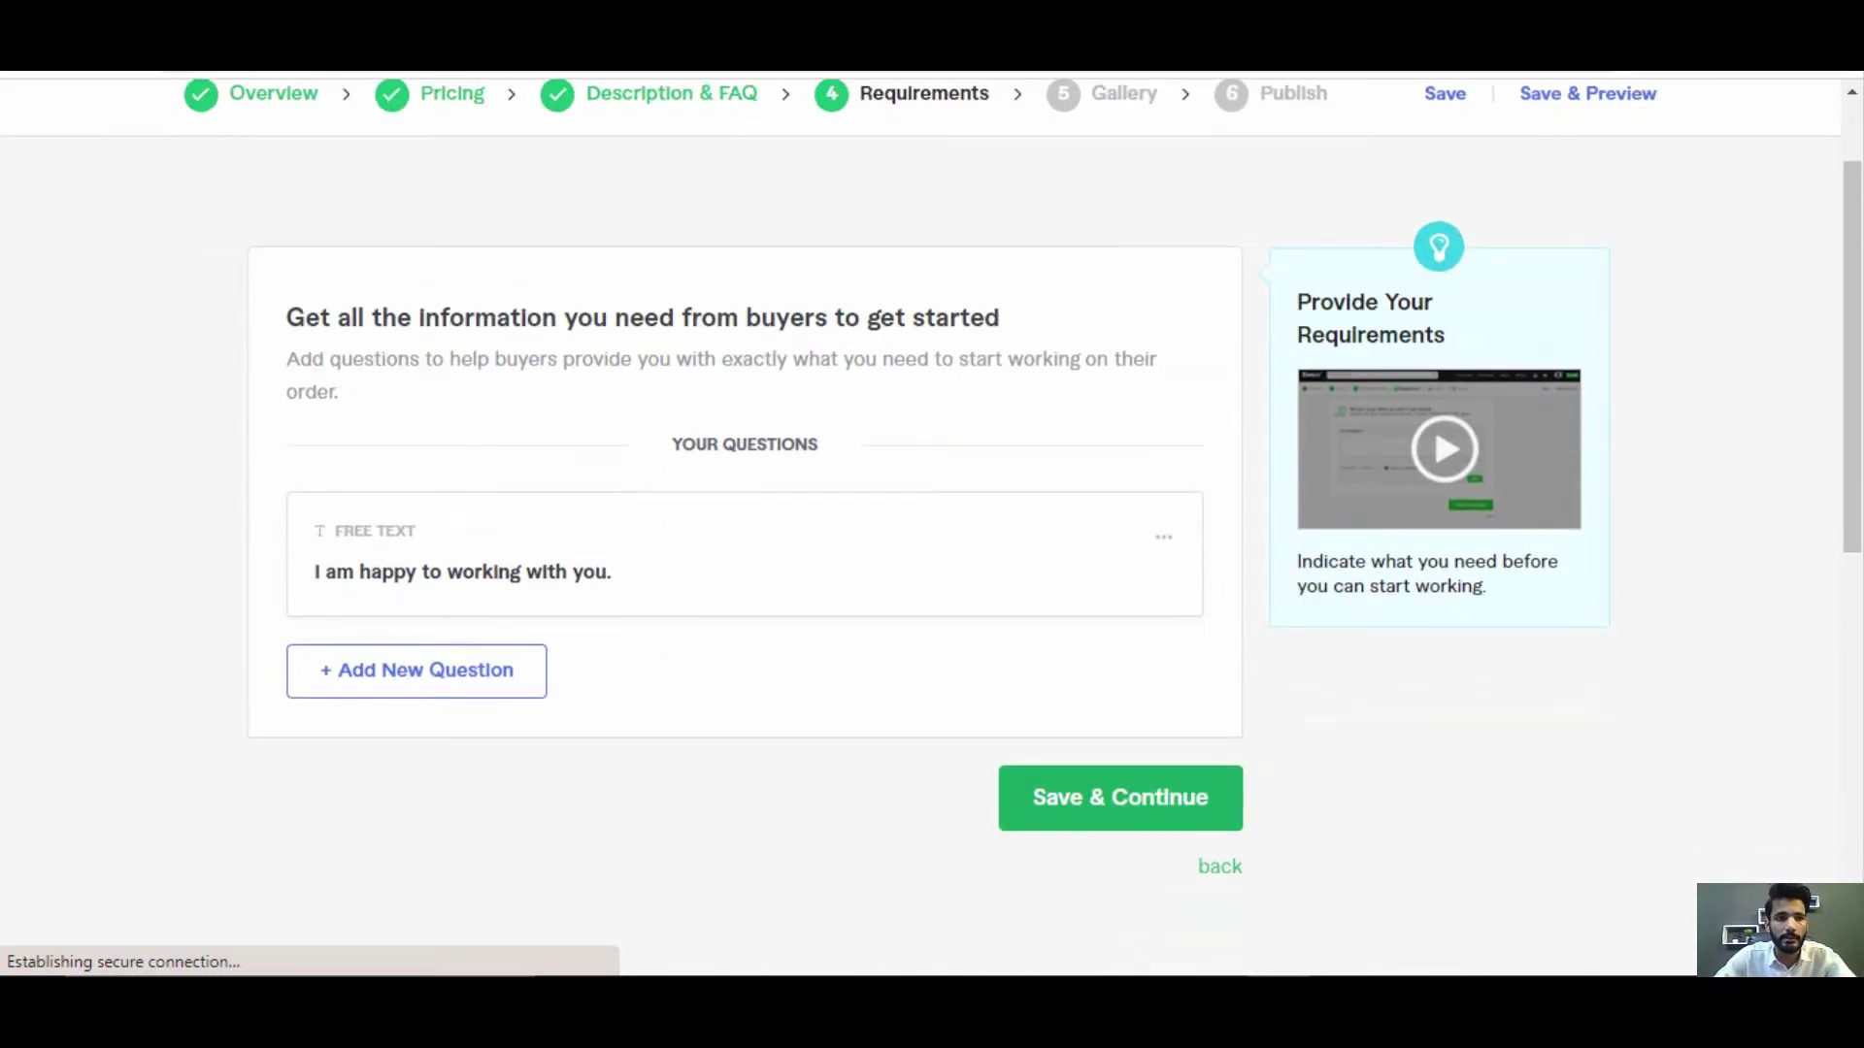
scroll(932, 525, "up", 1)
scroll(932, 526, "down", 2)
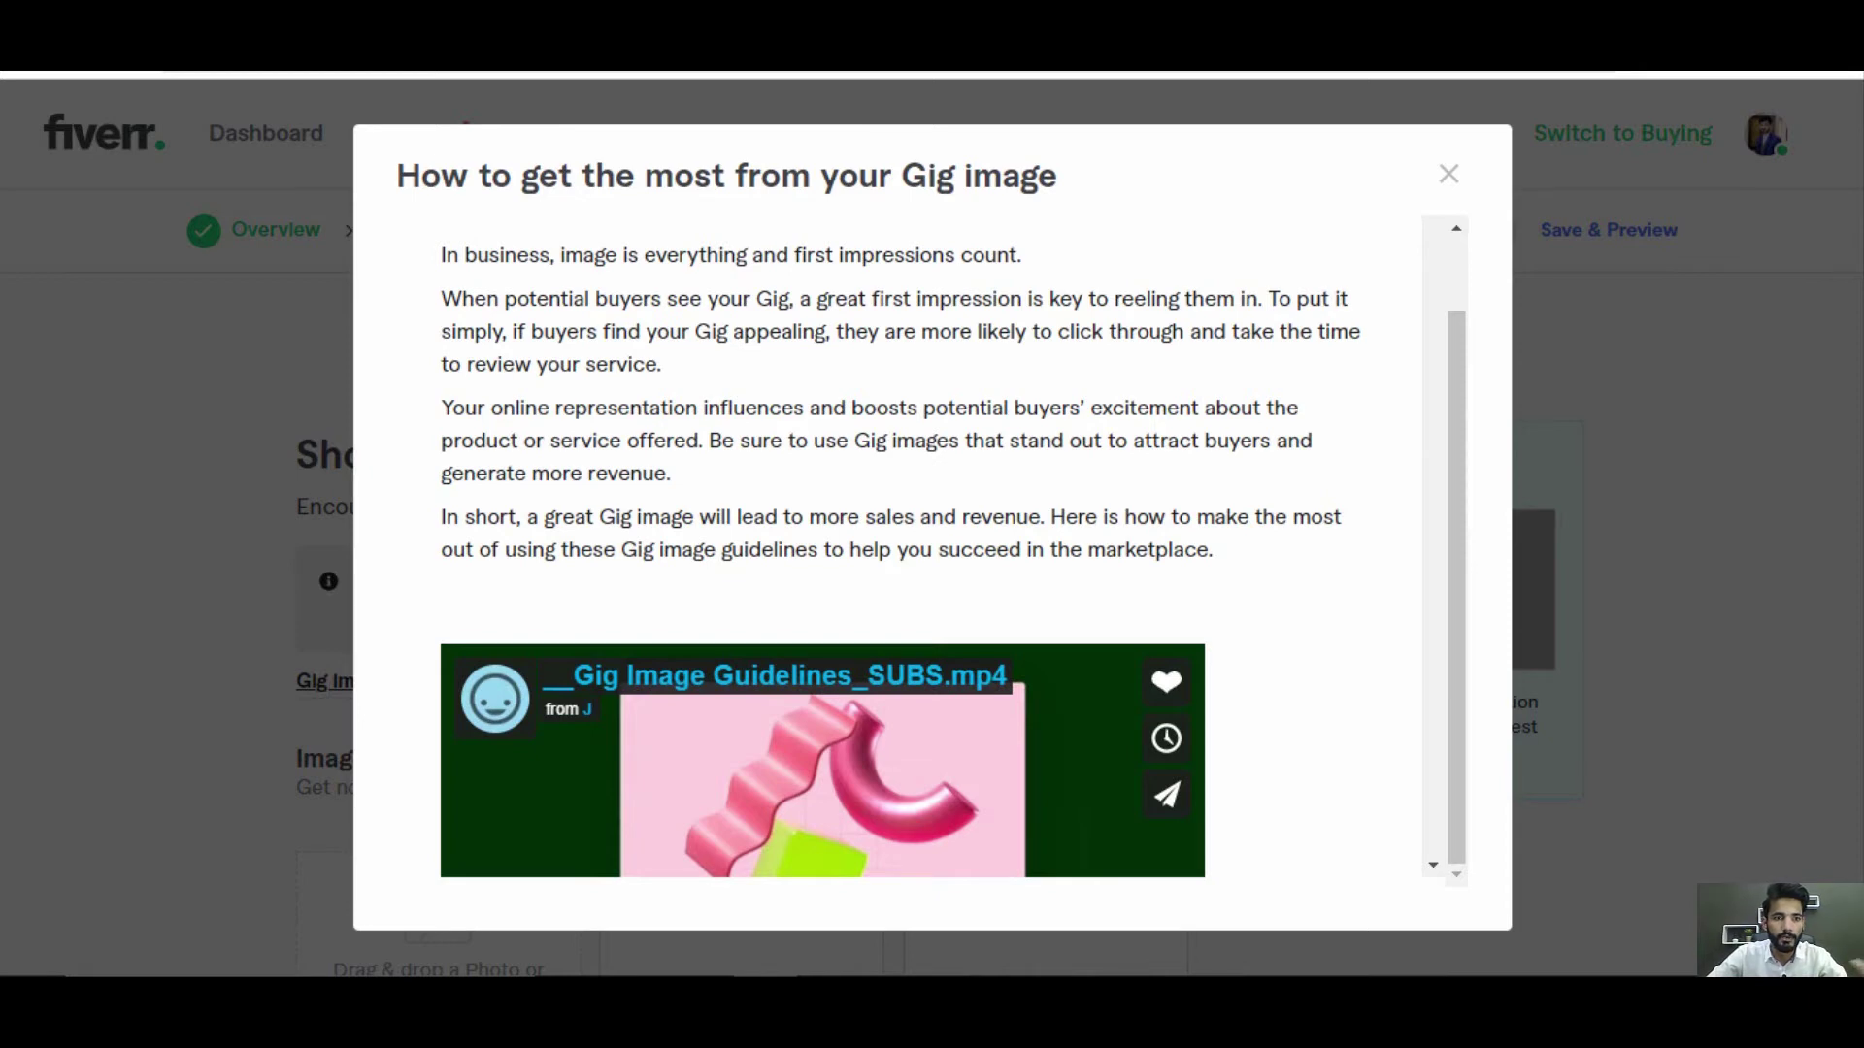
Read the general guidelines for Gig images, from the recommended and minimum image sizes through the compliance rules
scroll(902, 554, "down", 9)
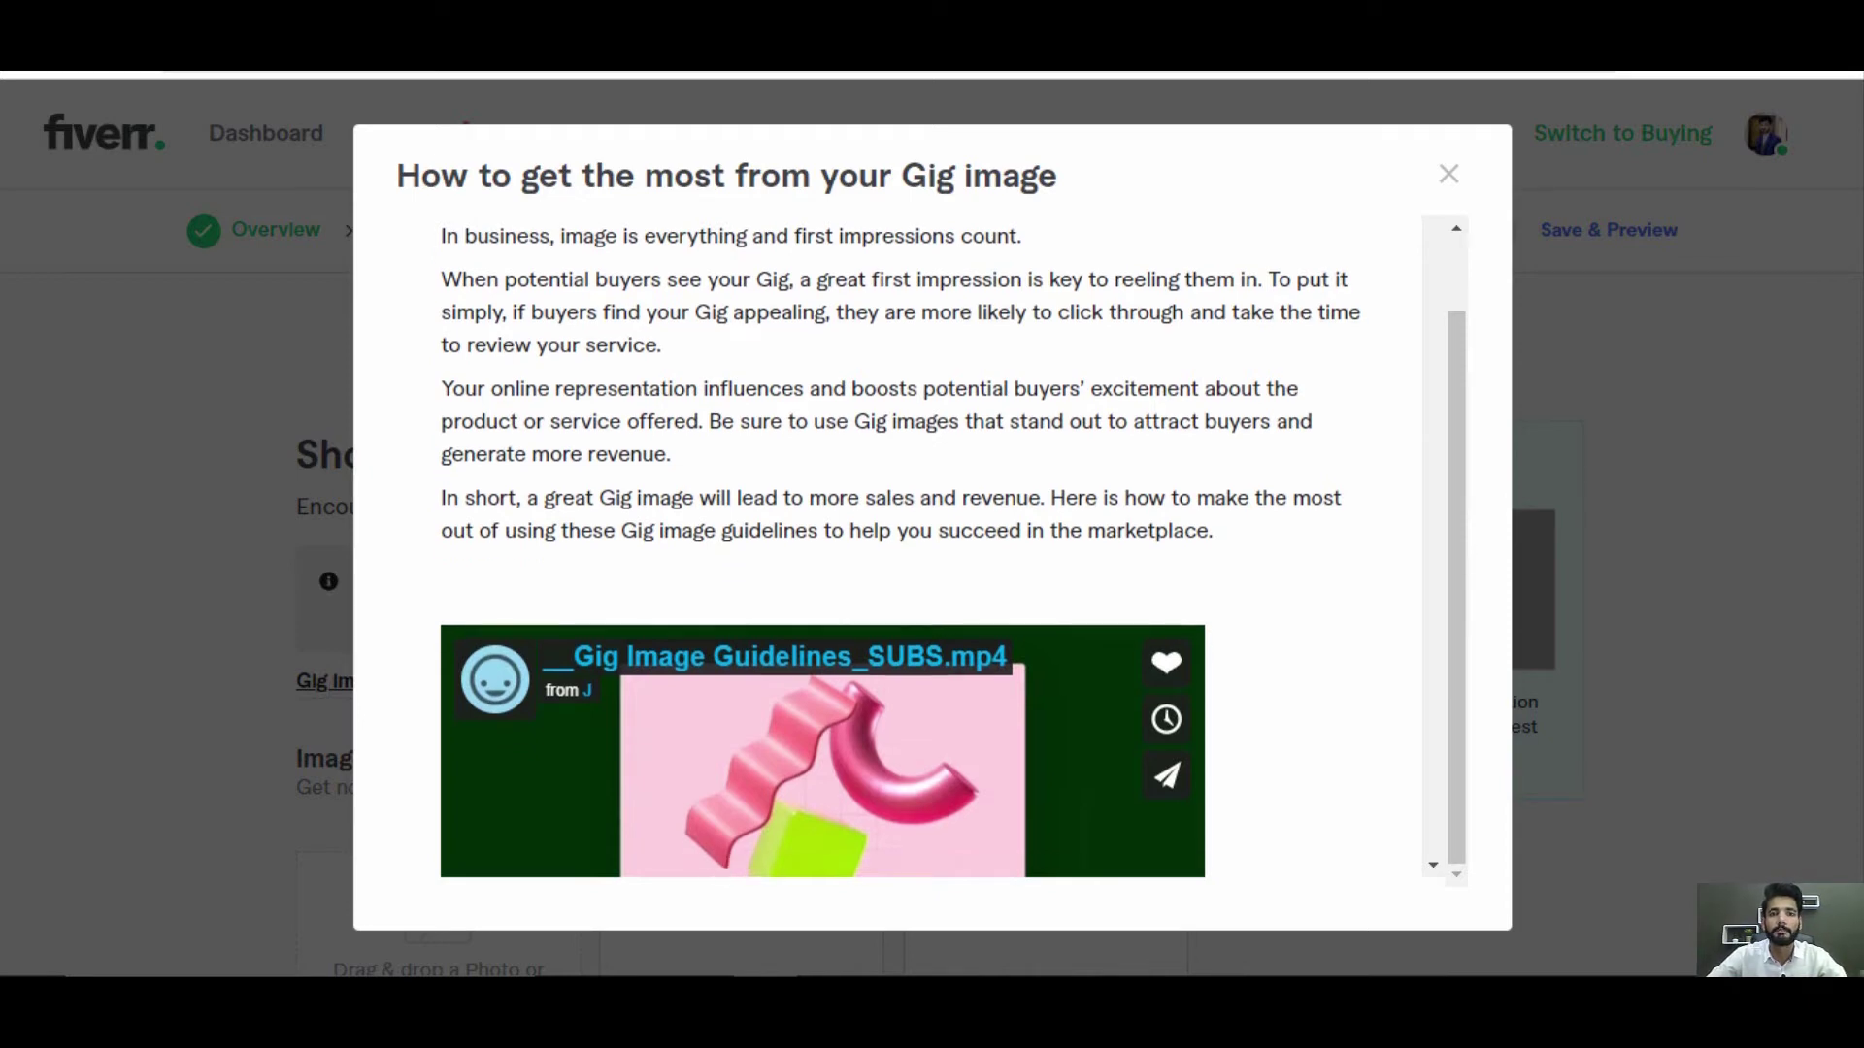
scroll(863, 548, "down", 1)
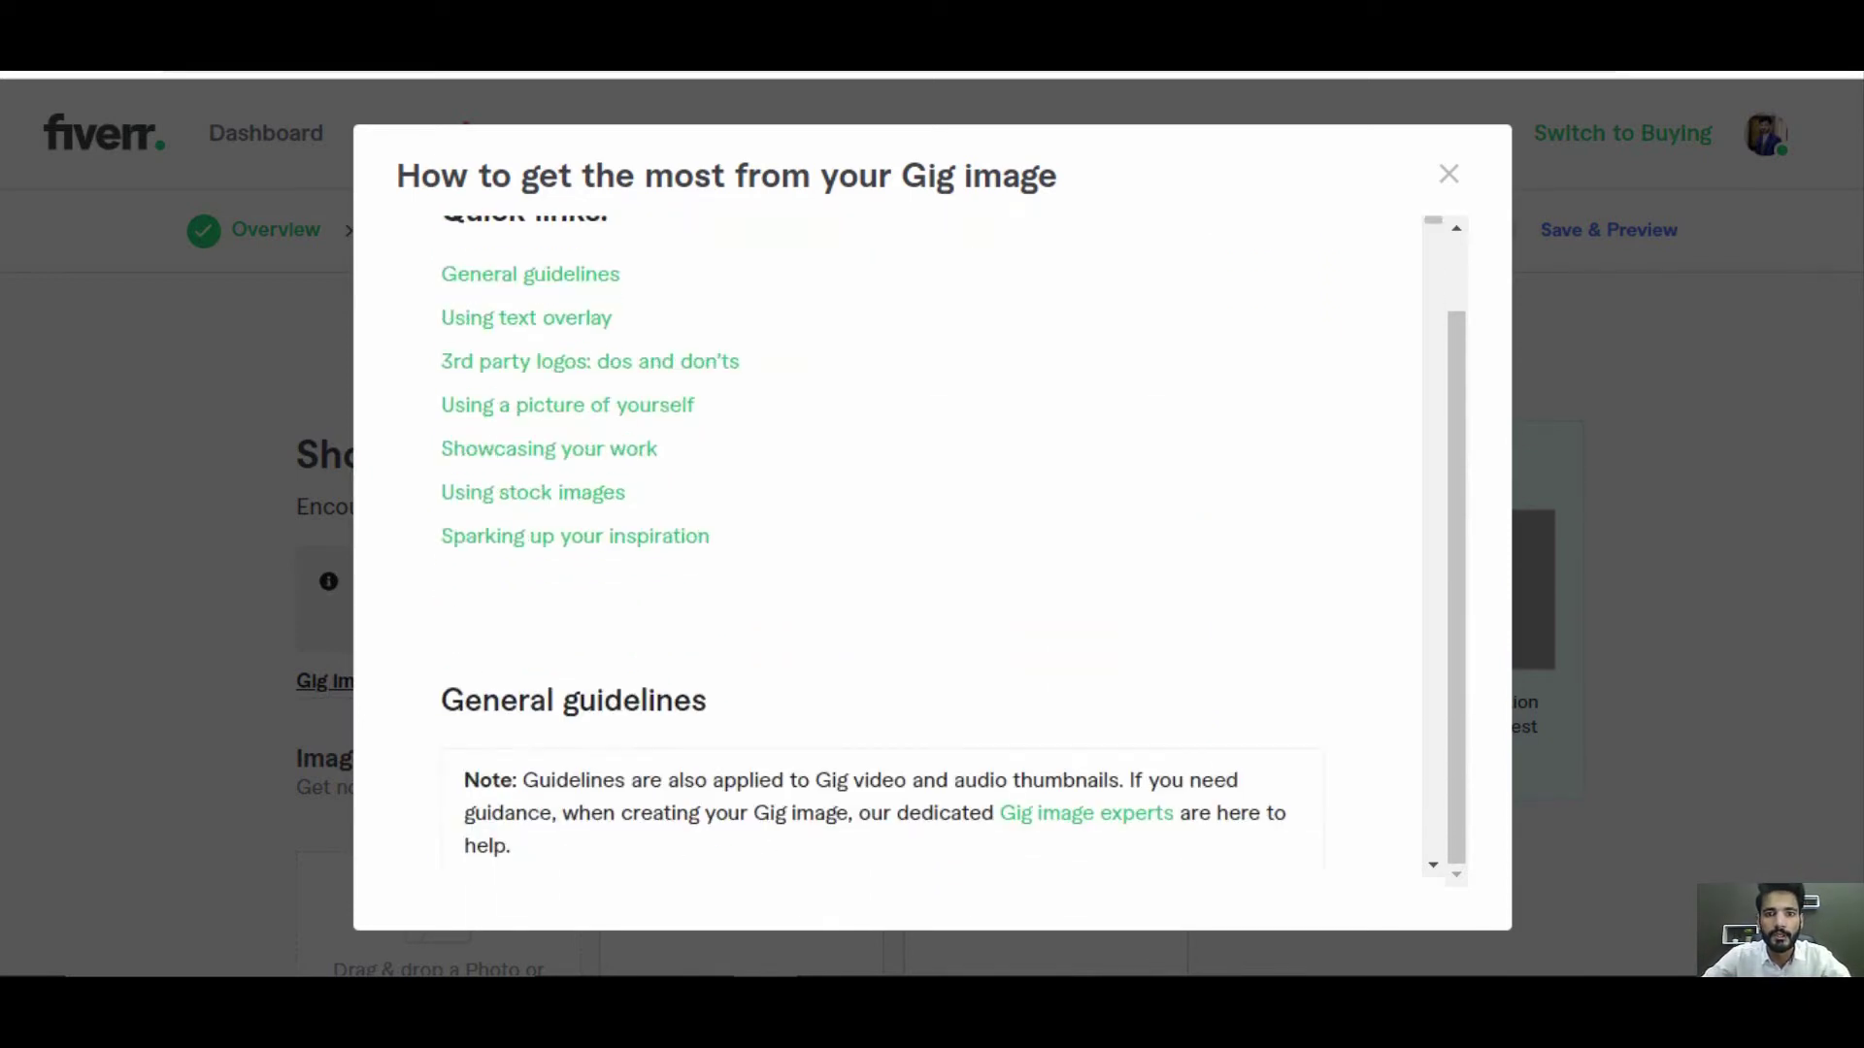
scroll(864, 549, "down", 3)
scroll(910, 544, "down", 3)
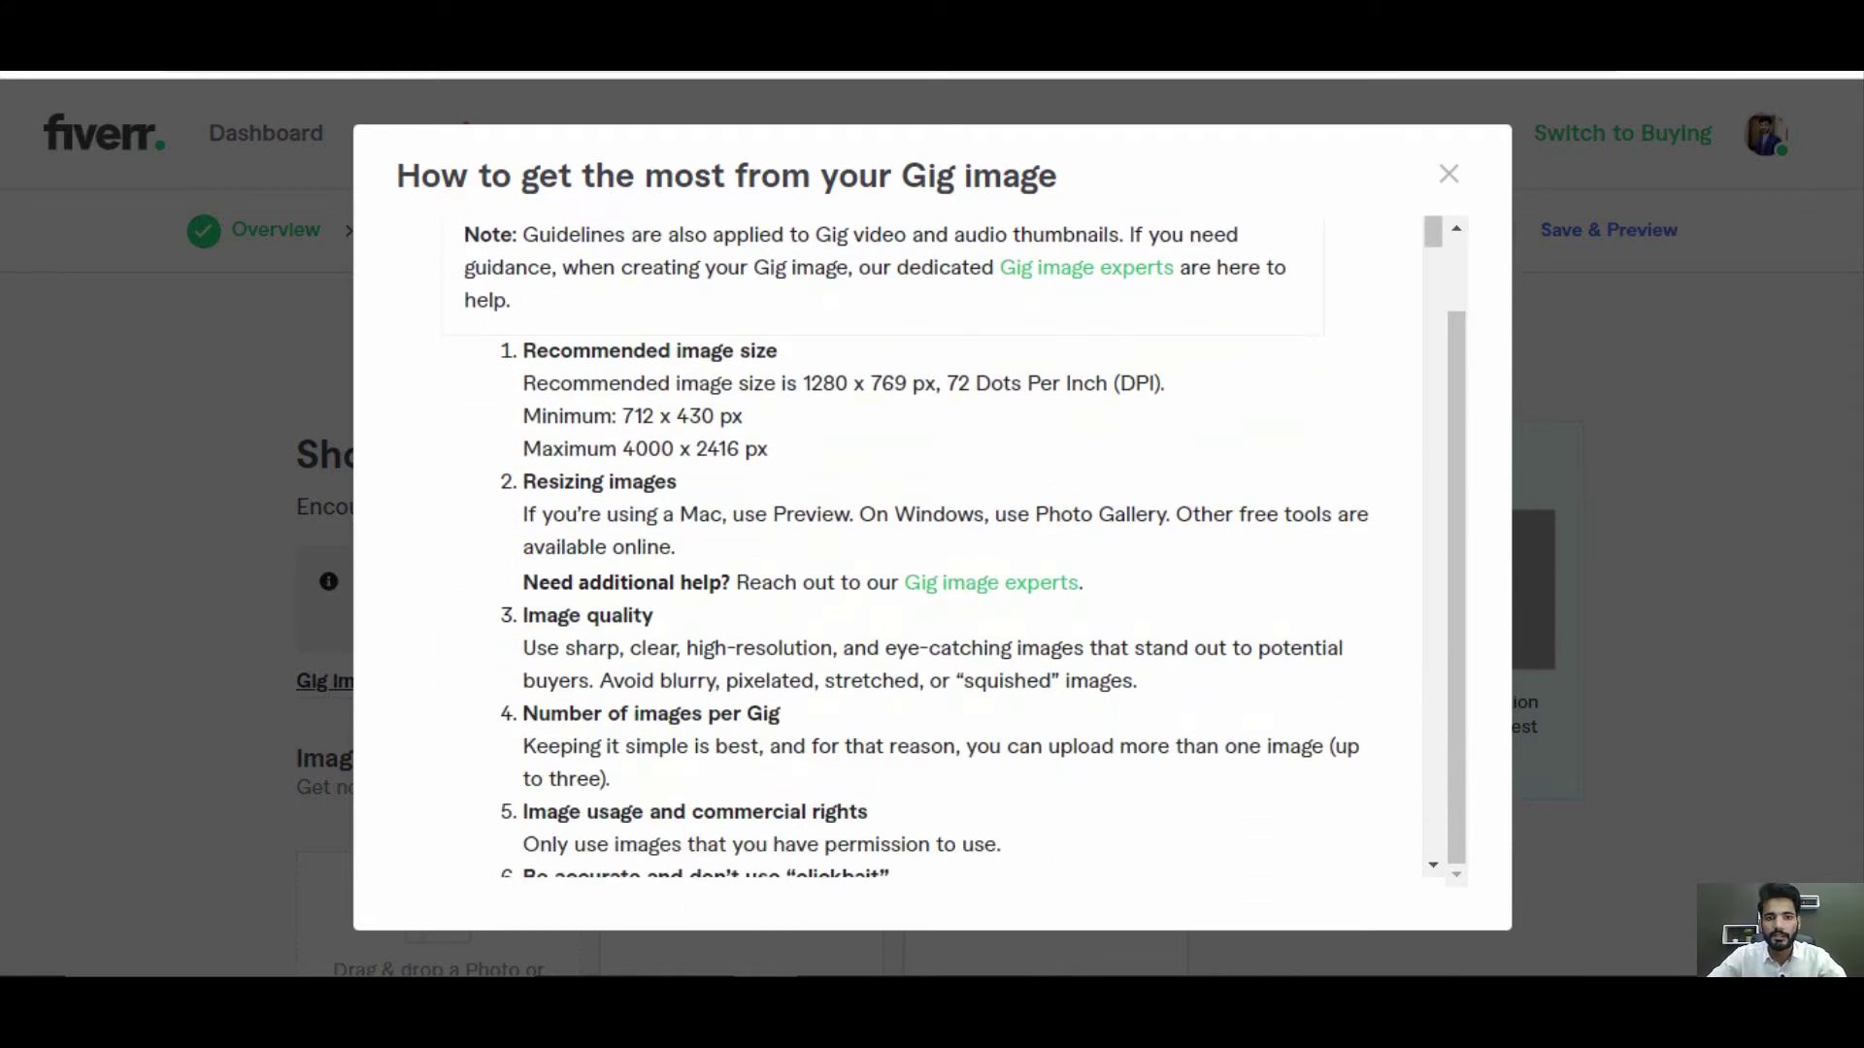
left_click_drag(622, 415, 744, 415)
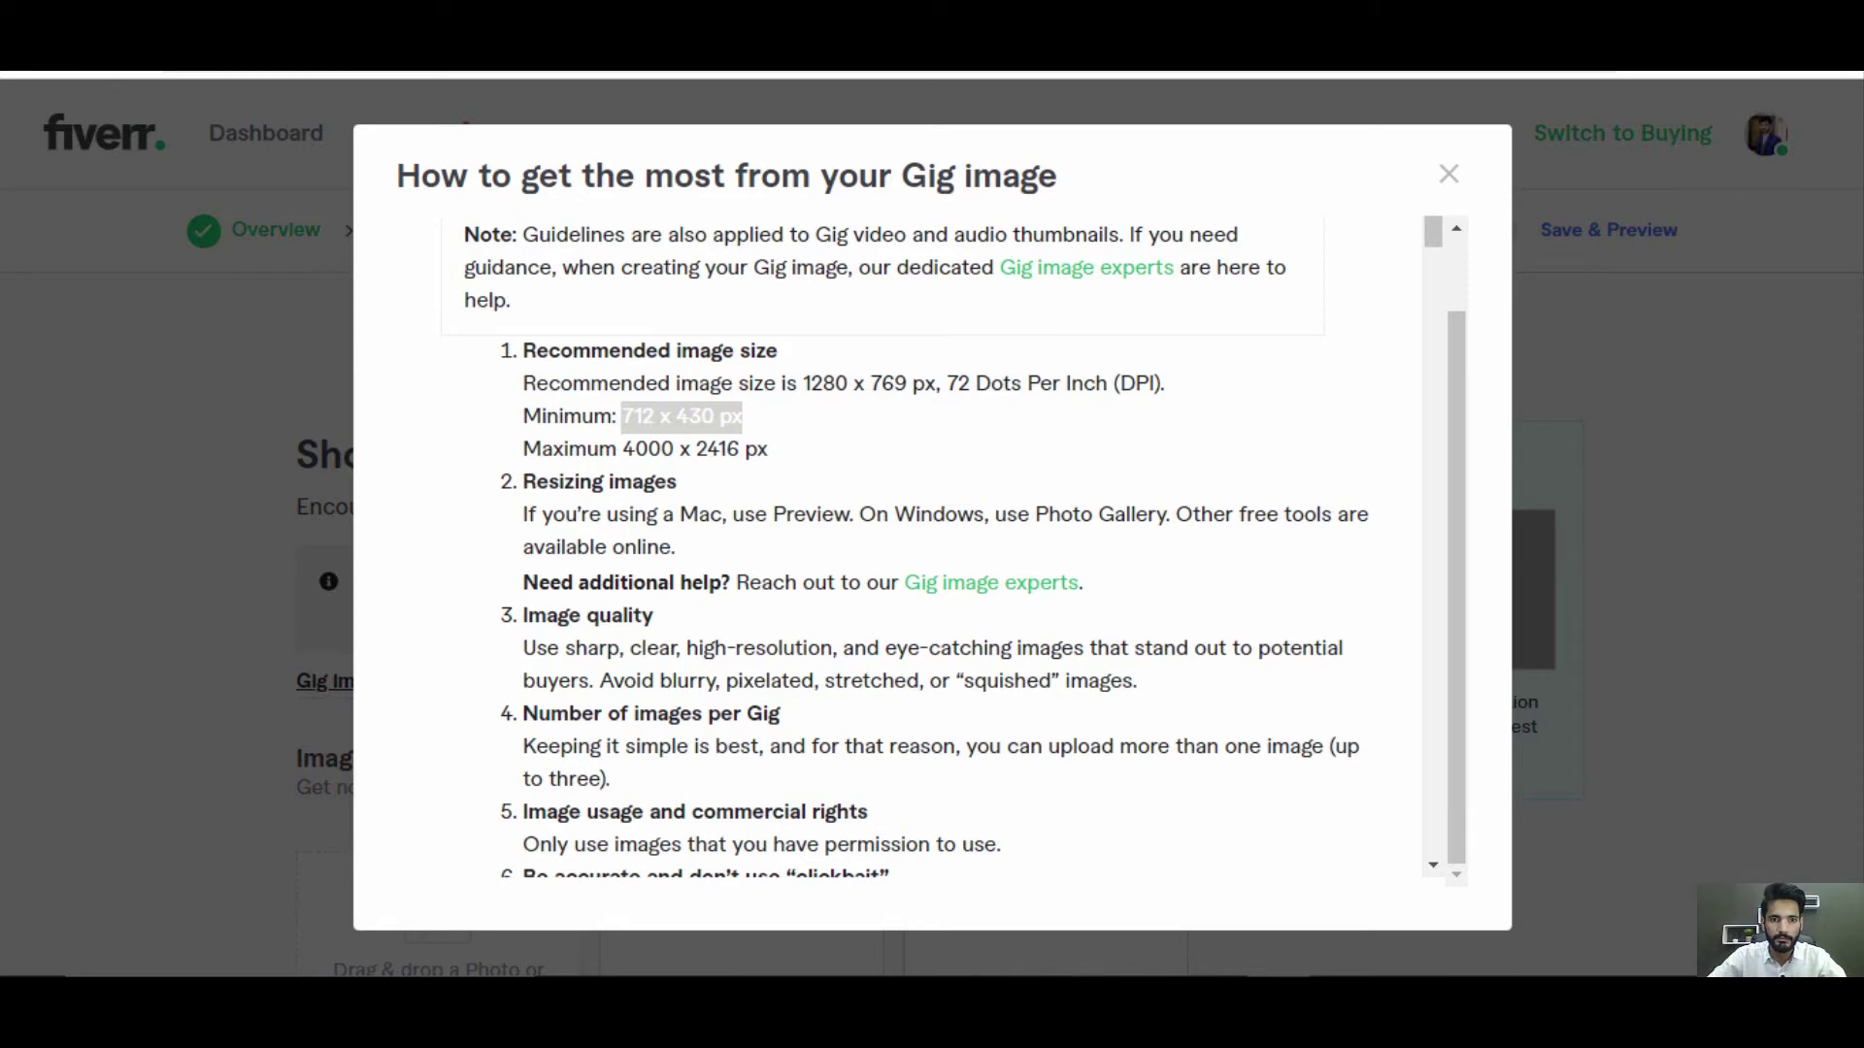
scroll(913, 543, "down", 3)
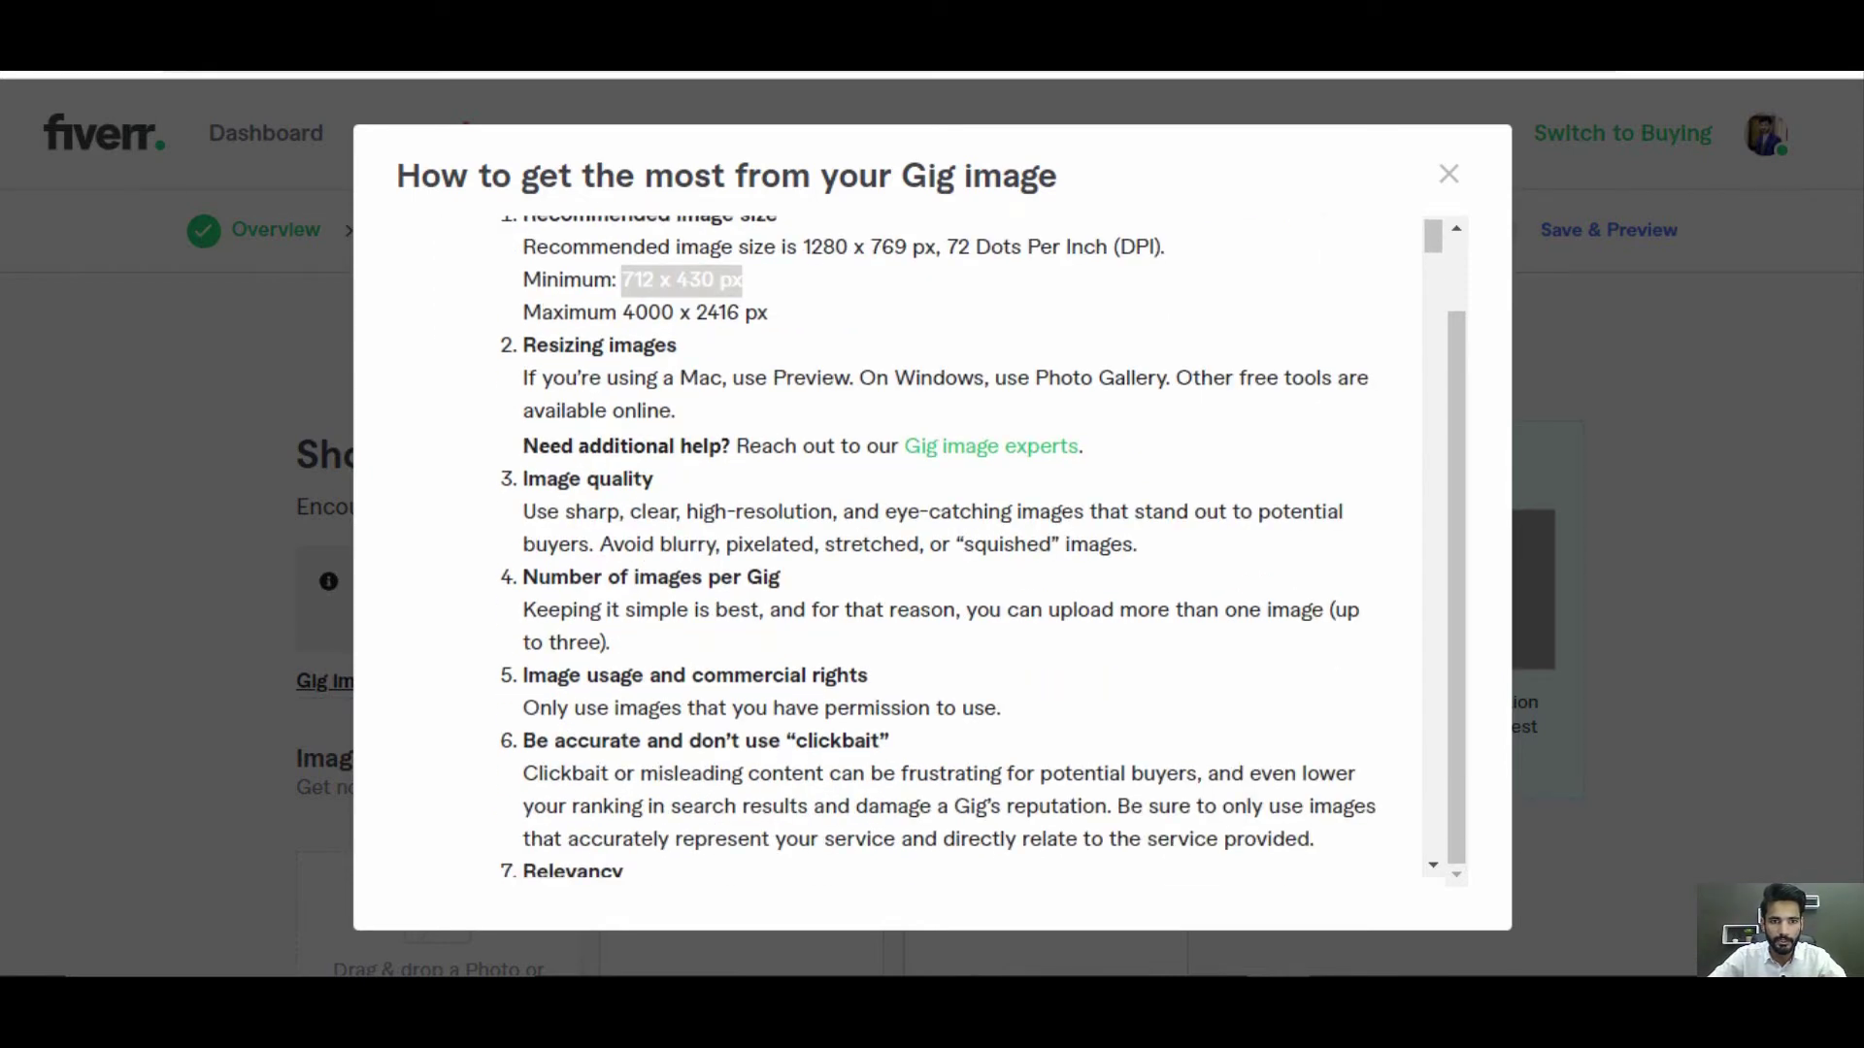
scroll(937, 543, "down", 3)
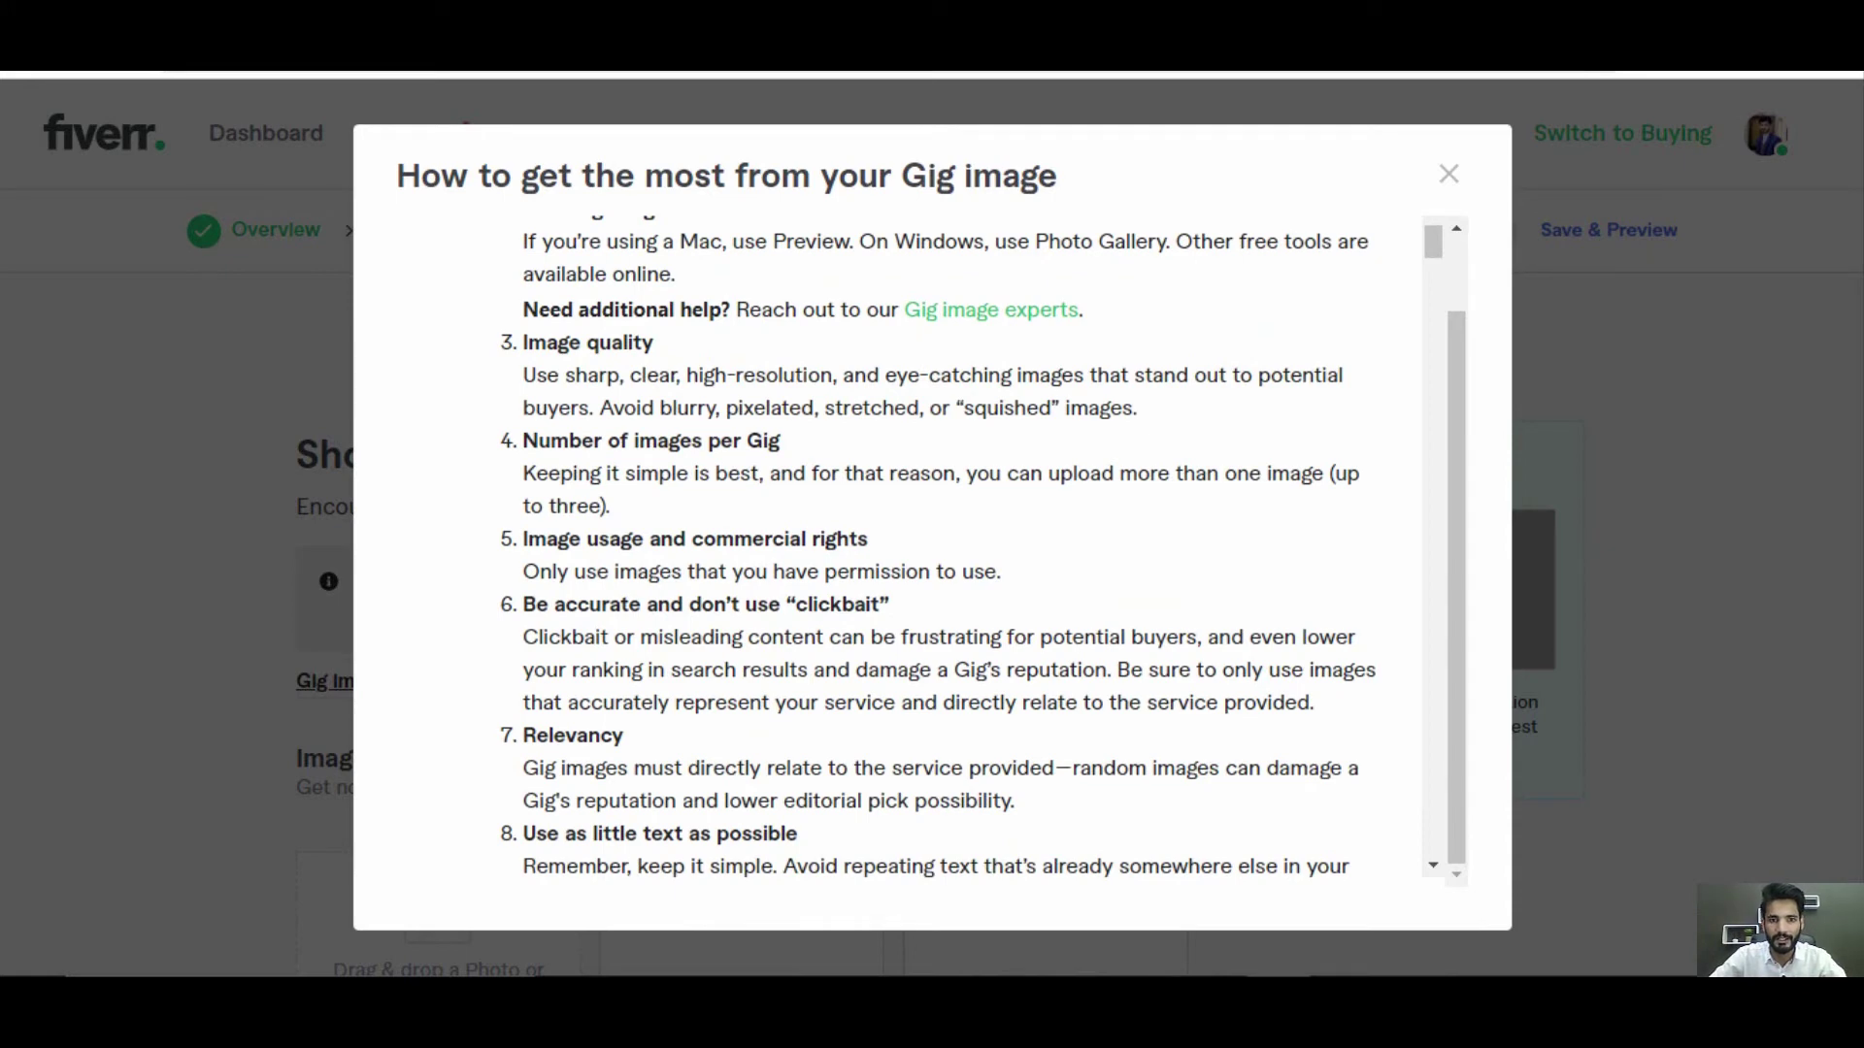
scroll(932, 544, "down", 3)
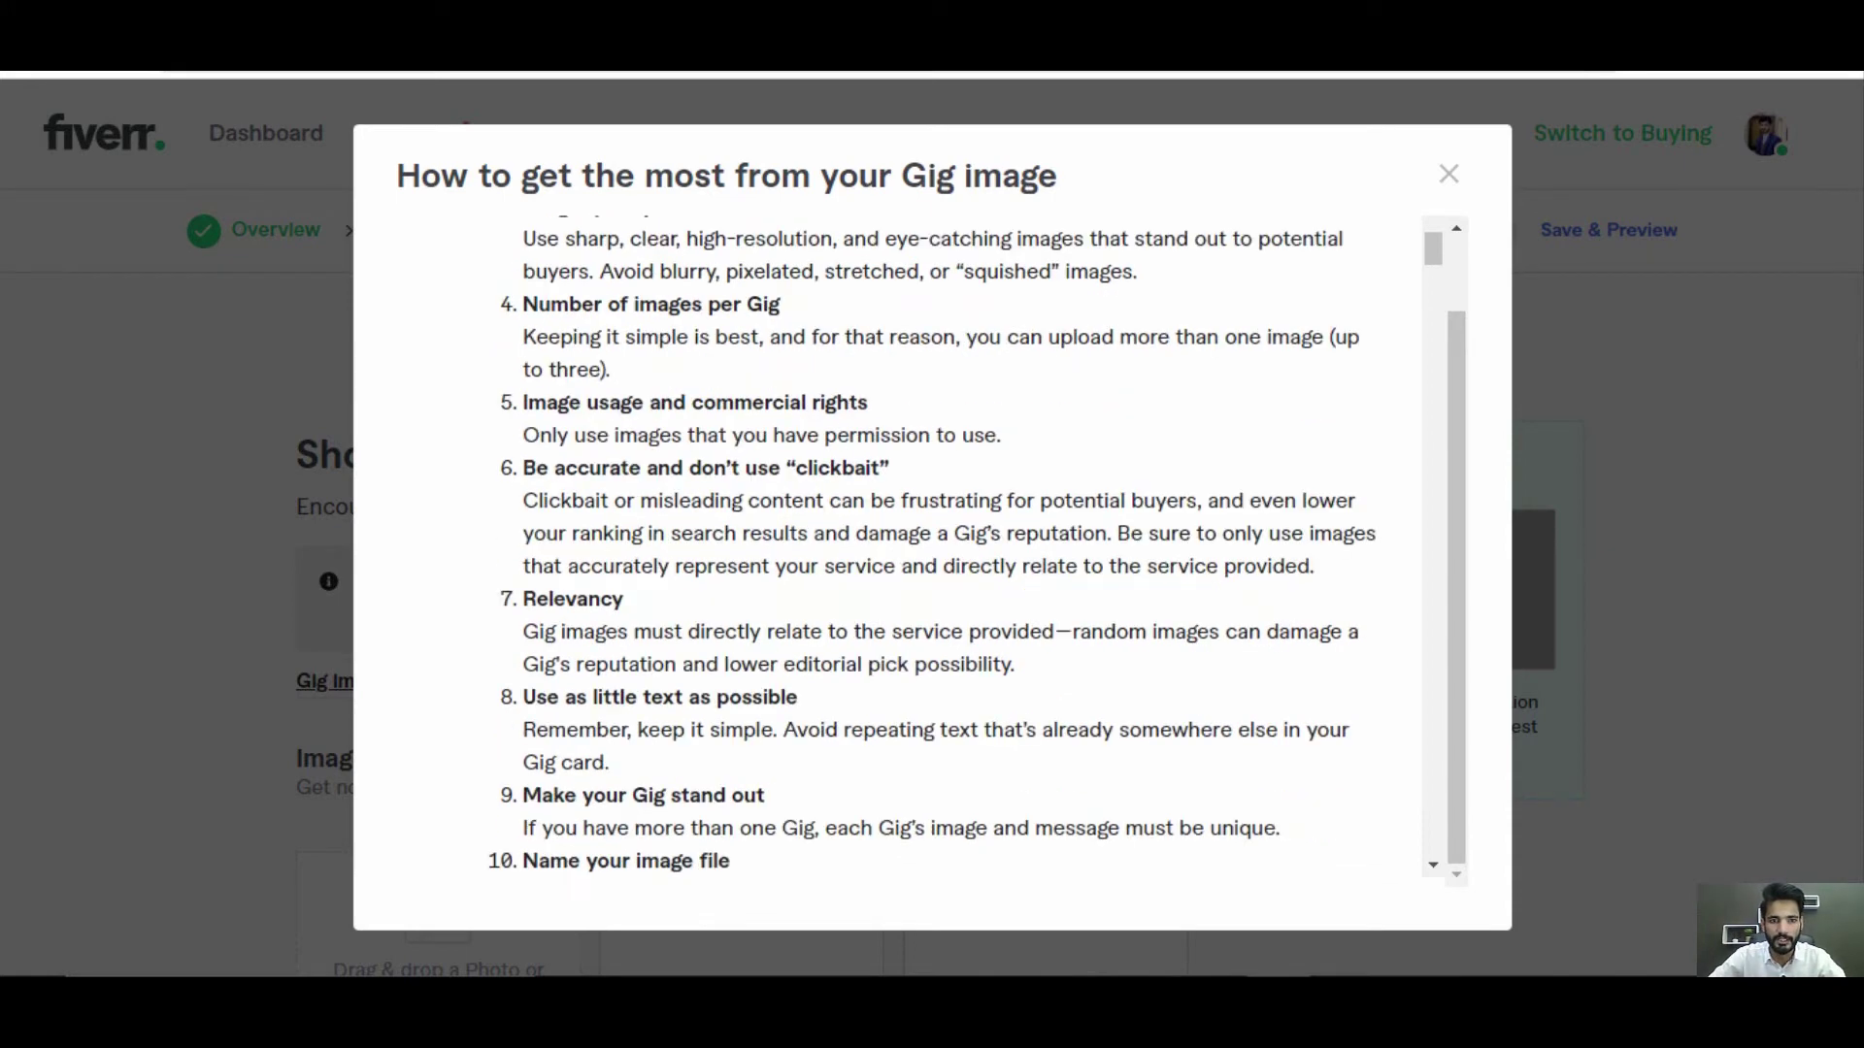
scroll(933, 543, "down", 15)
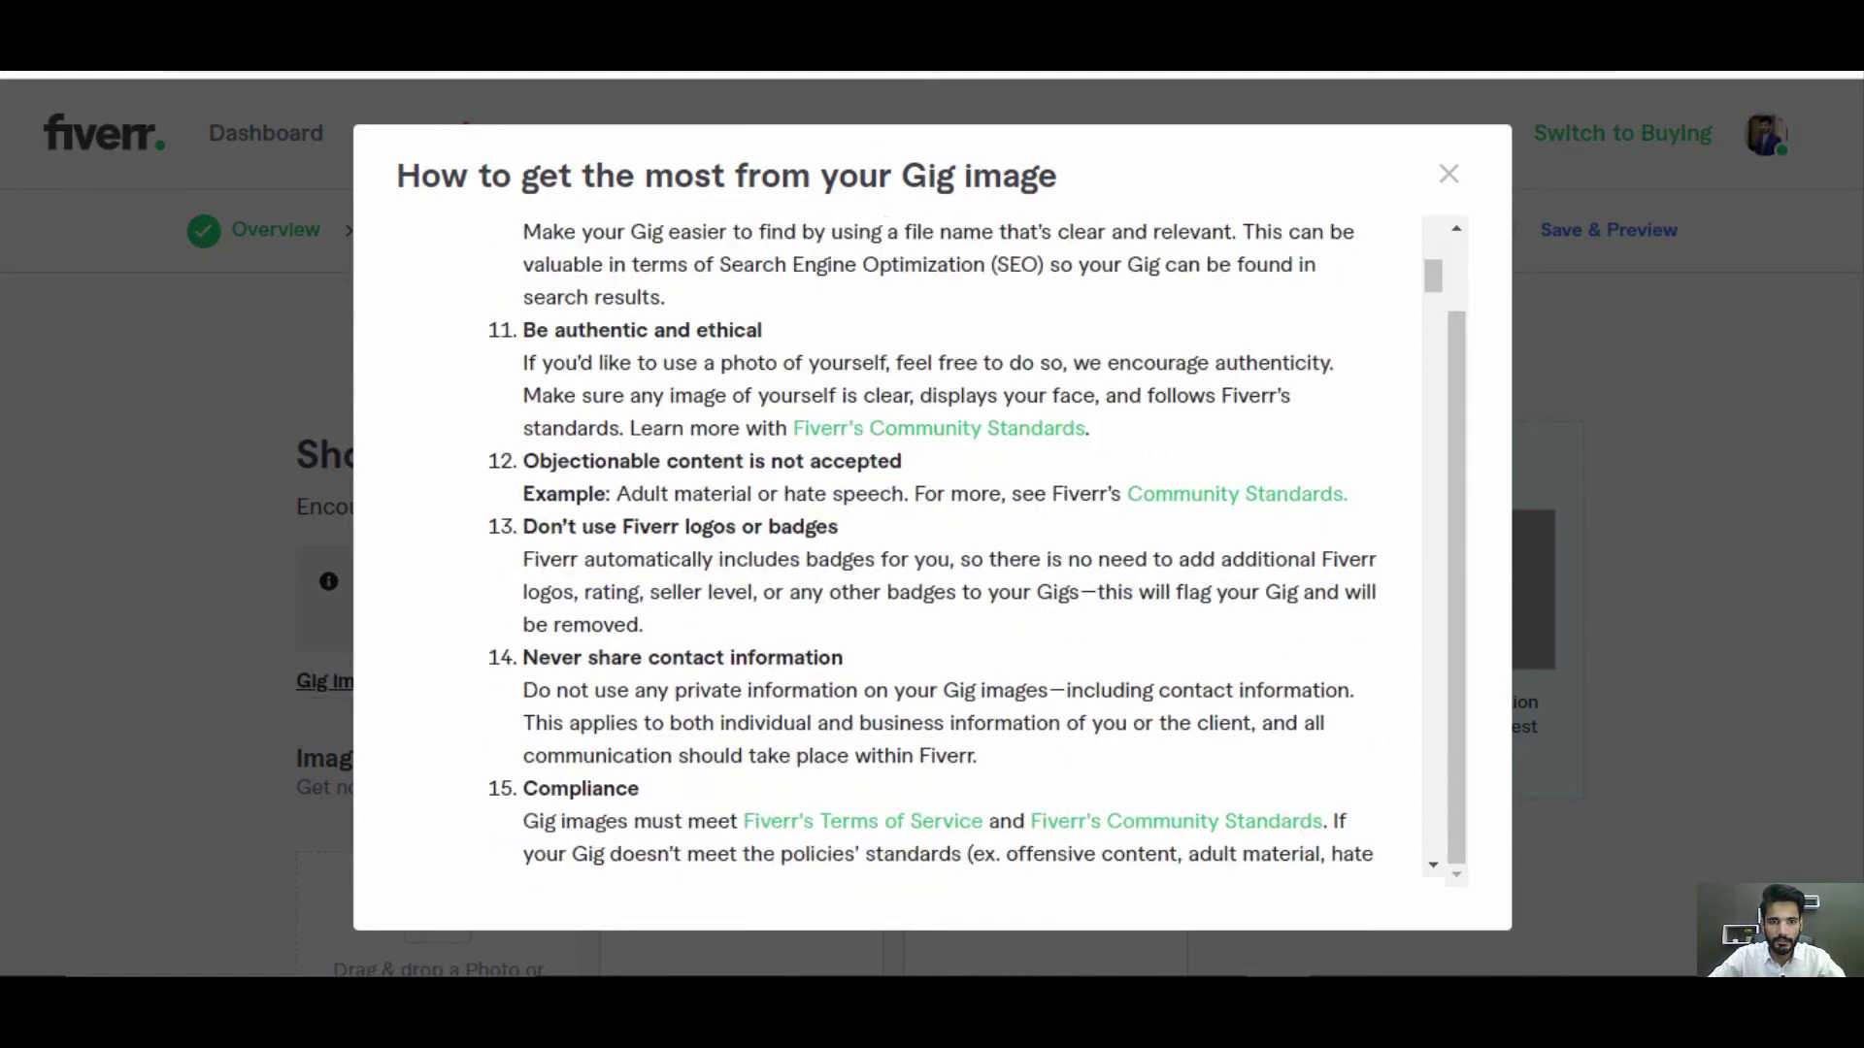
Examine the text overlay, contrast and embedded text advice with its example images, and close the Gig image guidelines
scroll(933, 543, "down", 20)
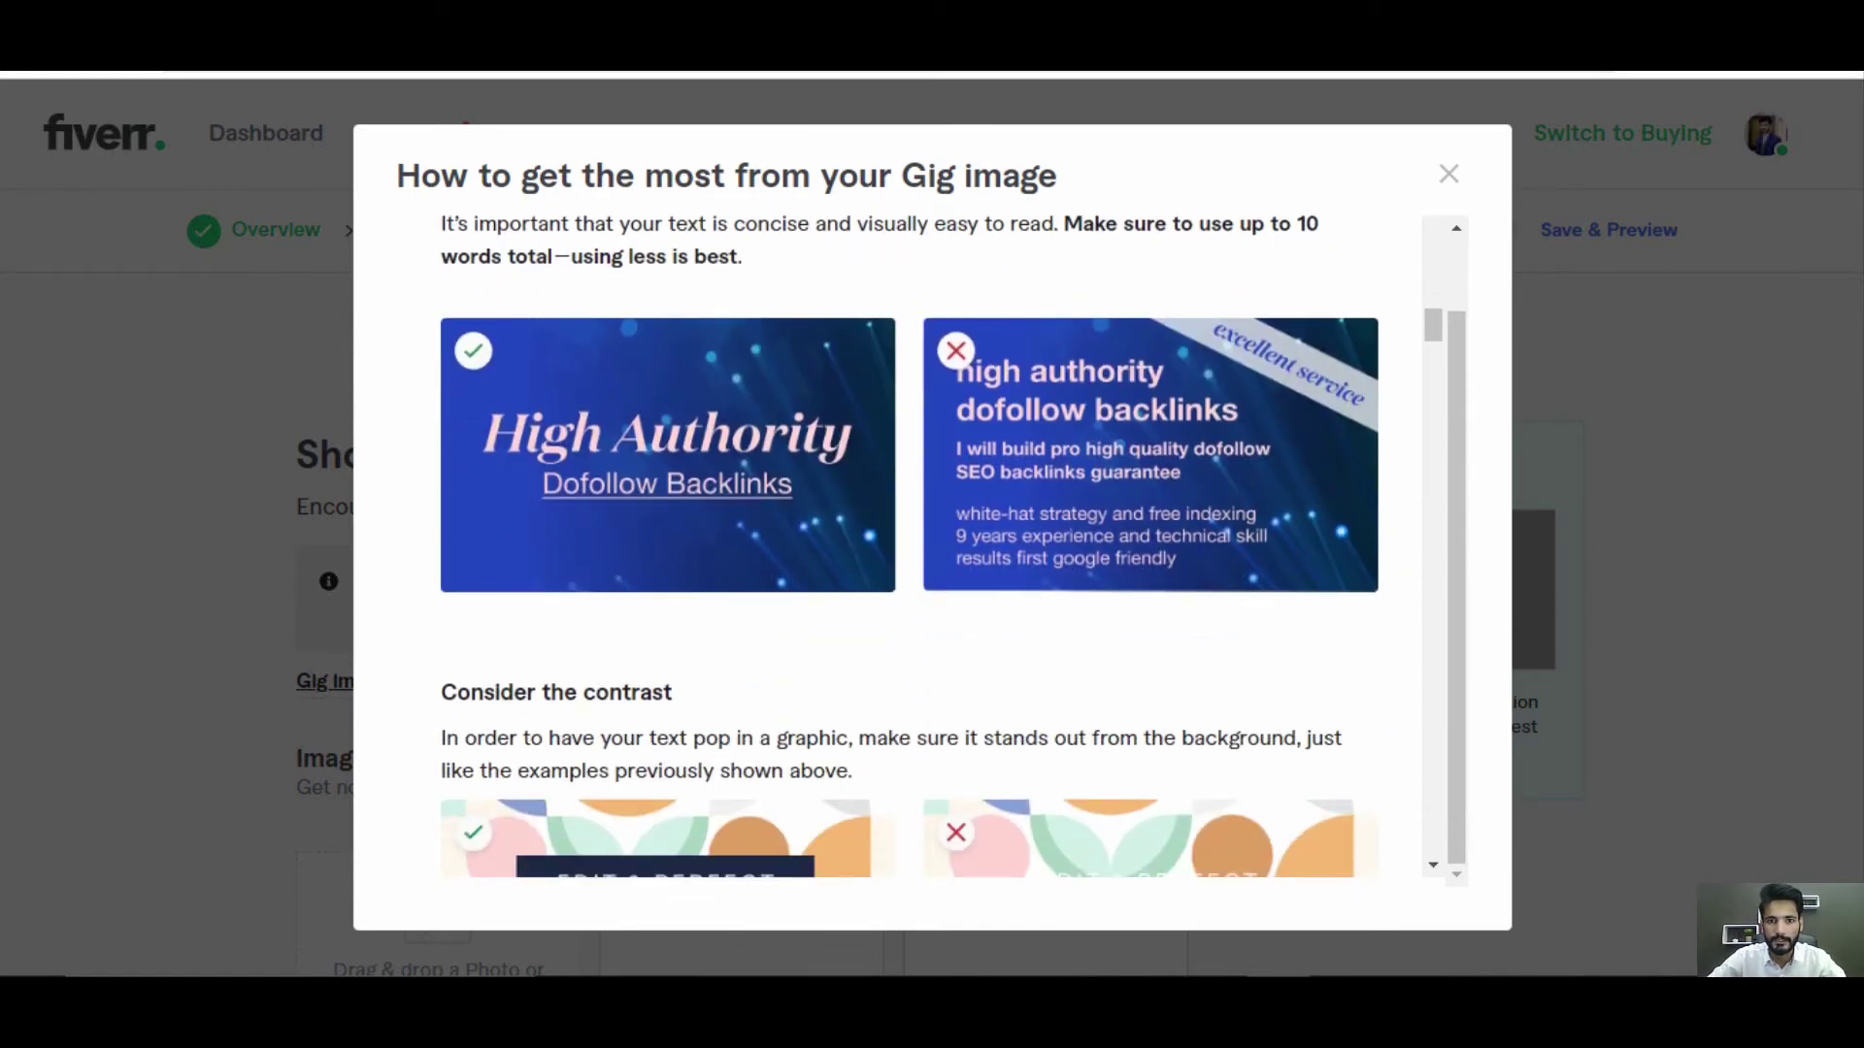
scroll(932, 544, "up", 4)
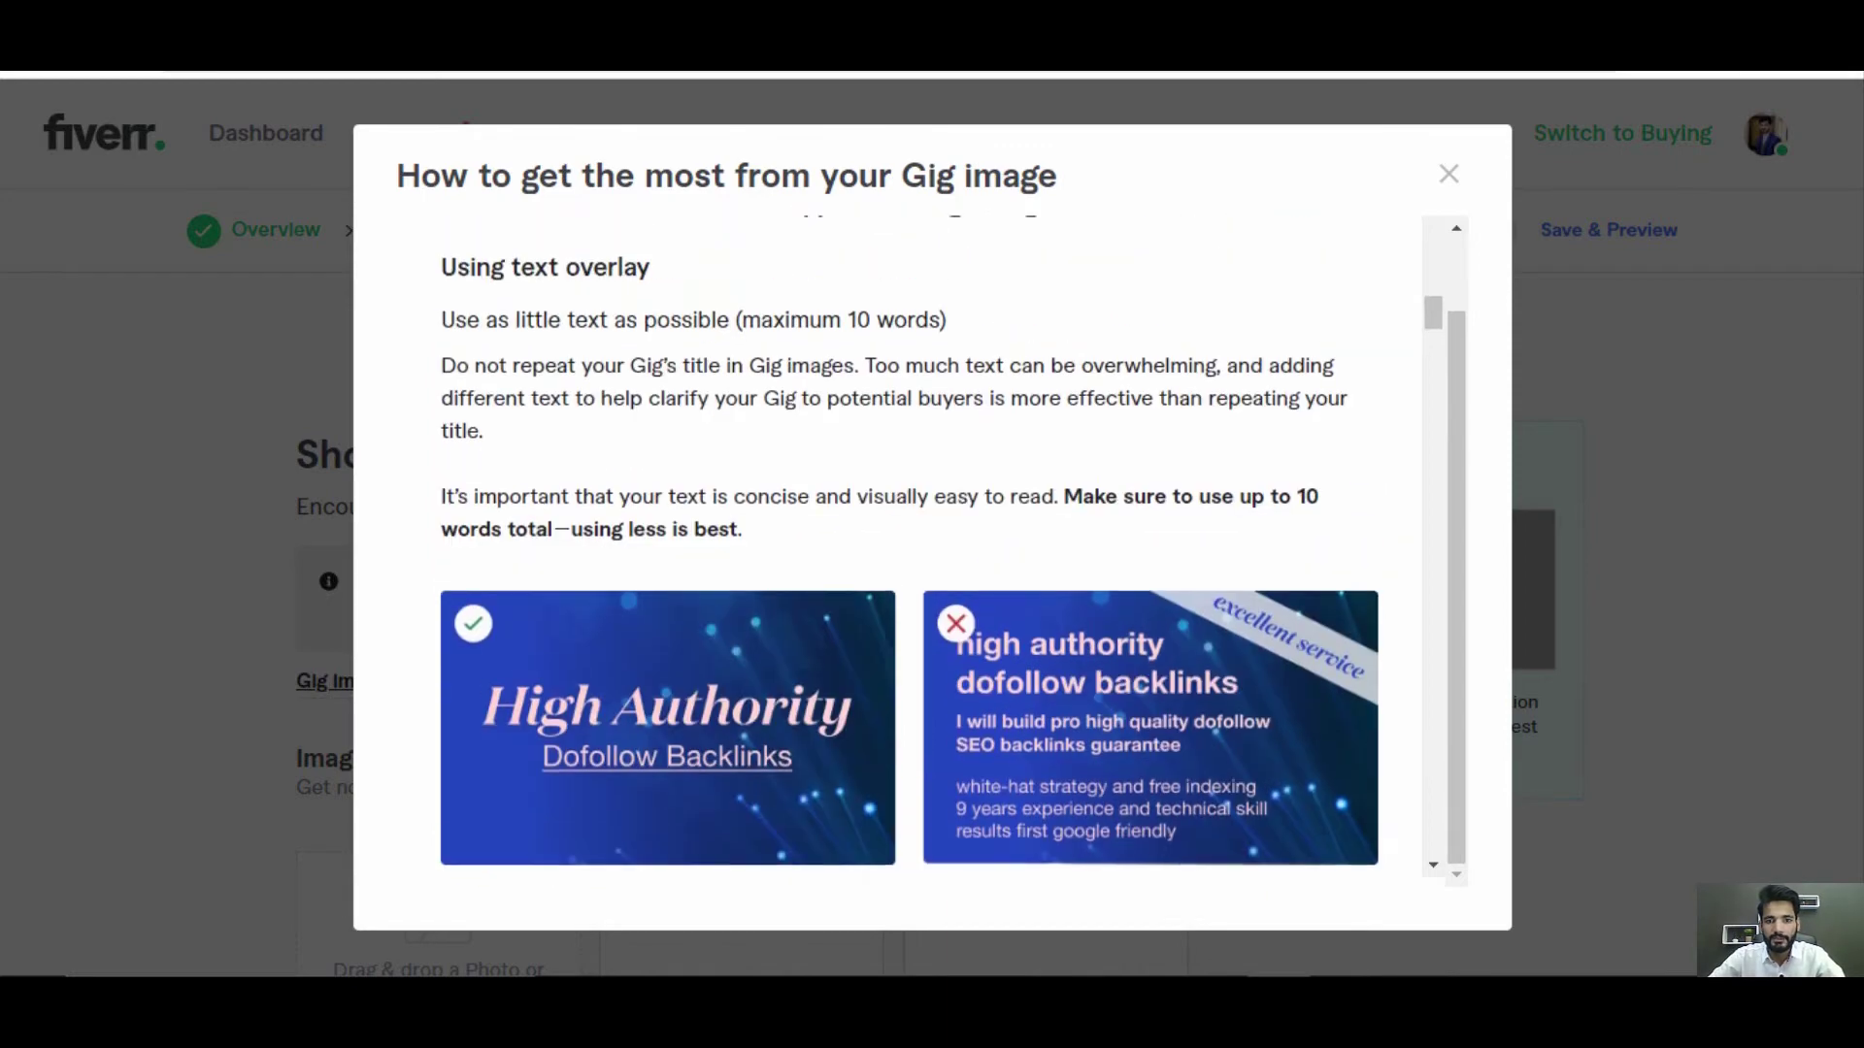
scroll(932, 543, "down", 8)
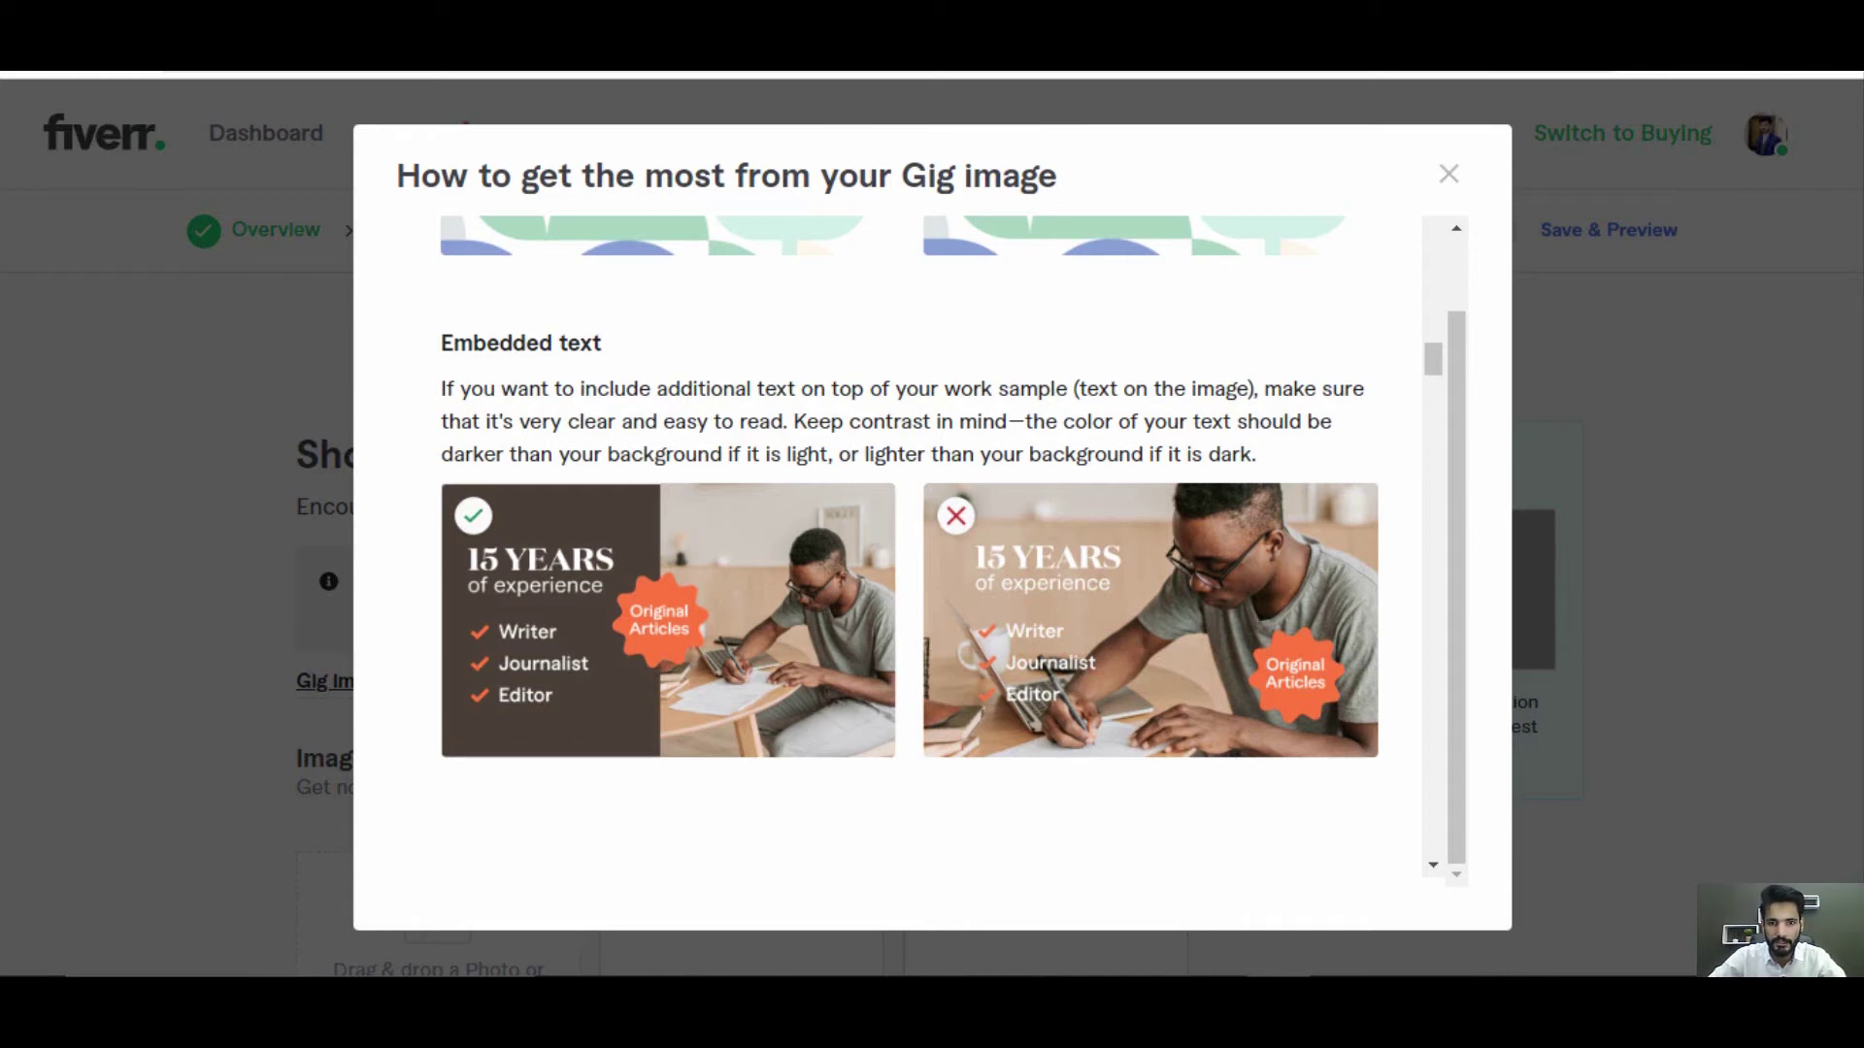
scroll(1281, 283, "down", 15)
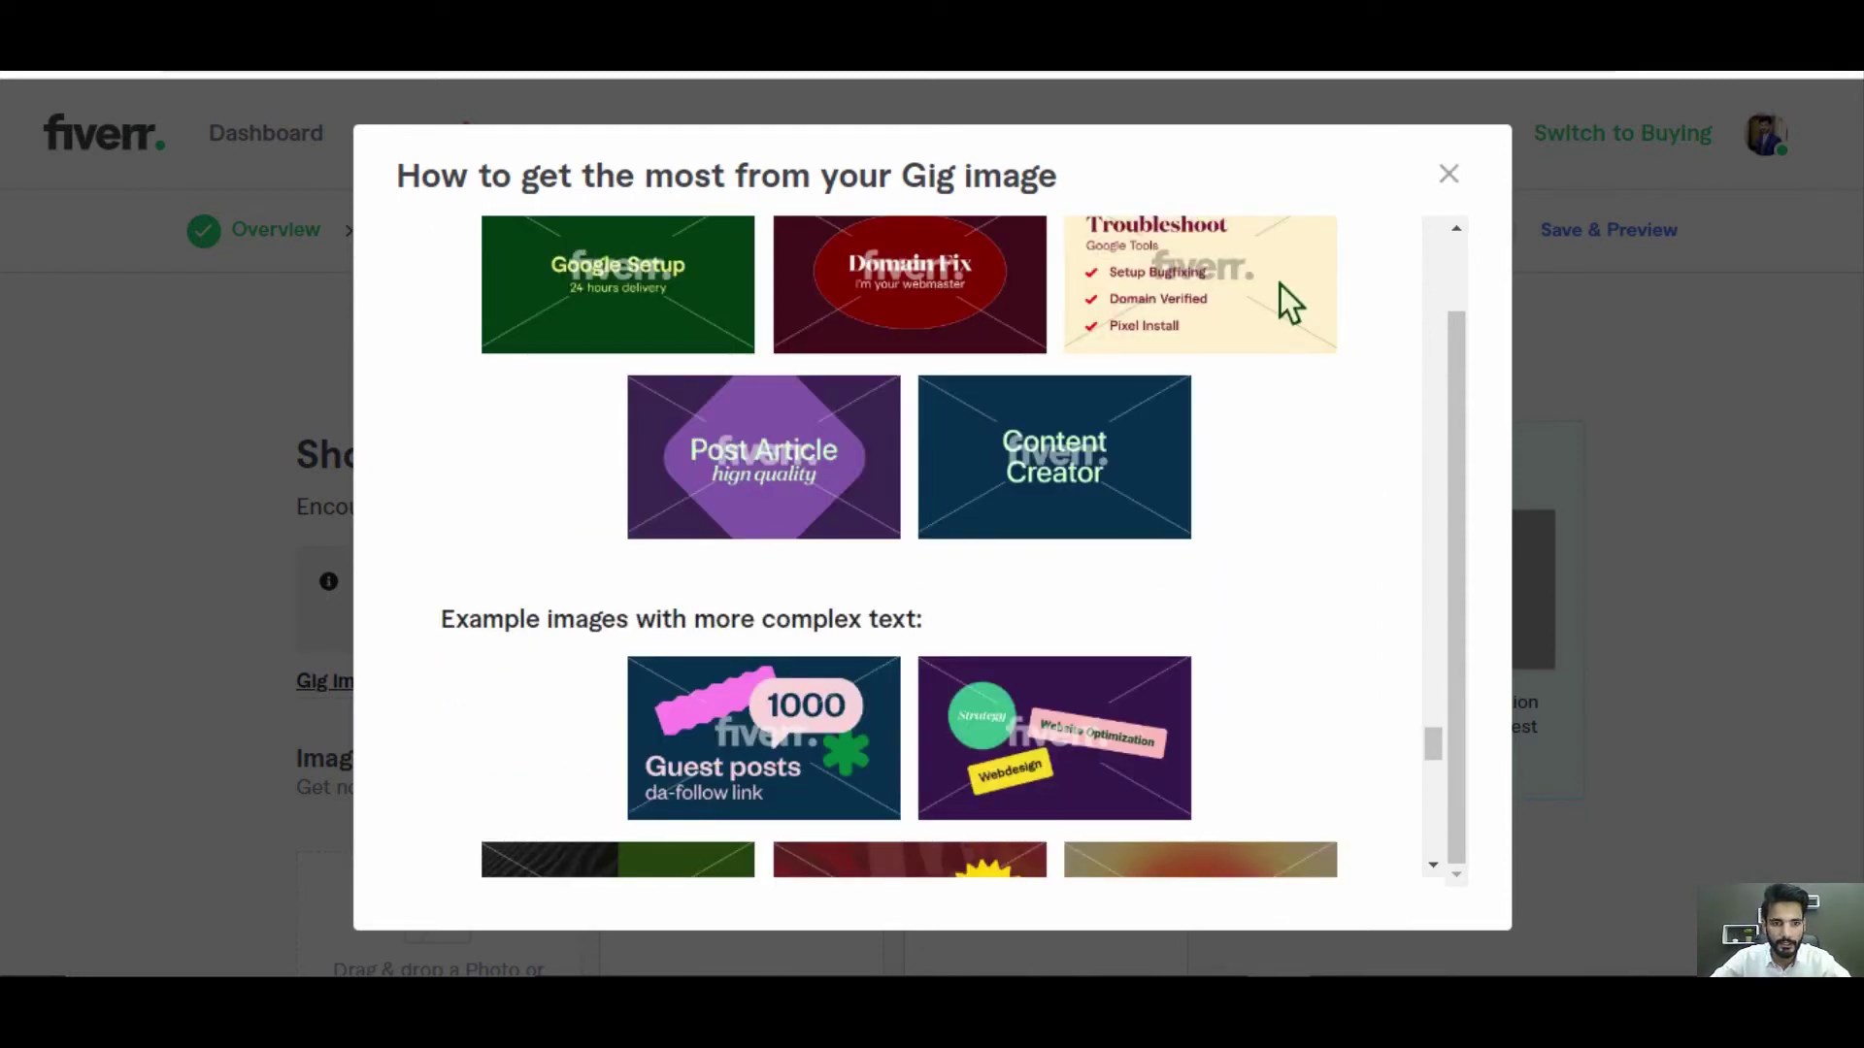
key("Escape")
Examine the Gig gallery's upload sections for images, video and PDF documents, including their limits and tips
scroll(933, 524, "down", 4)
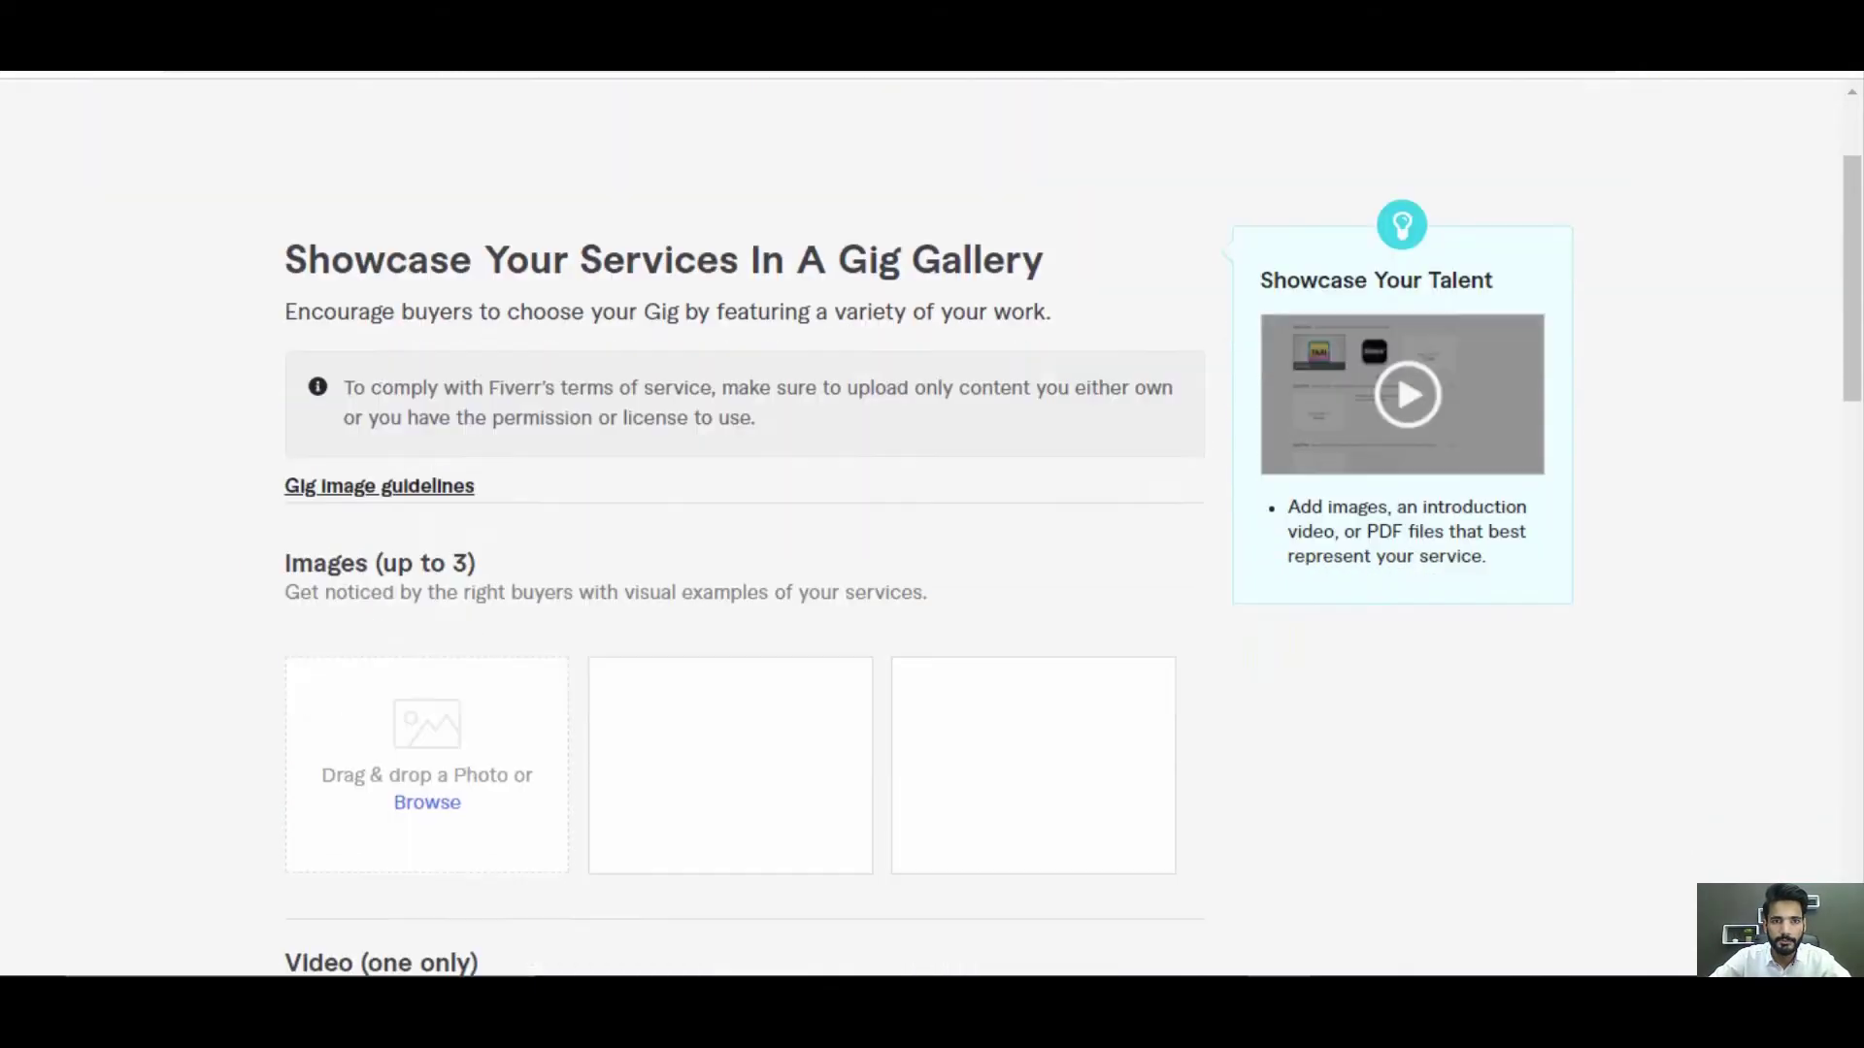
scroll(933, 524, "up", 2)
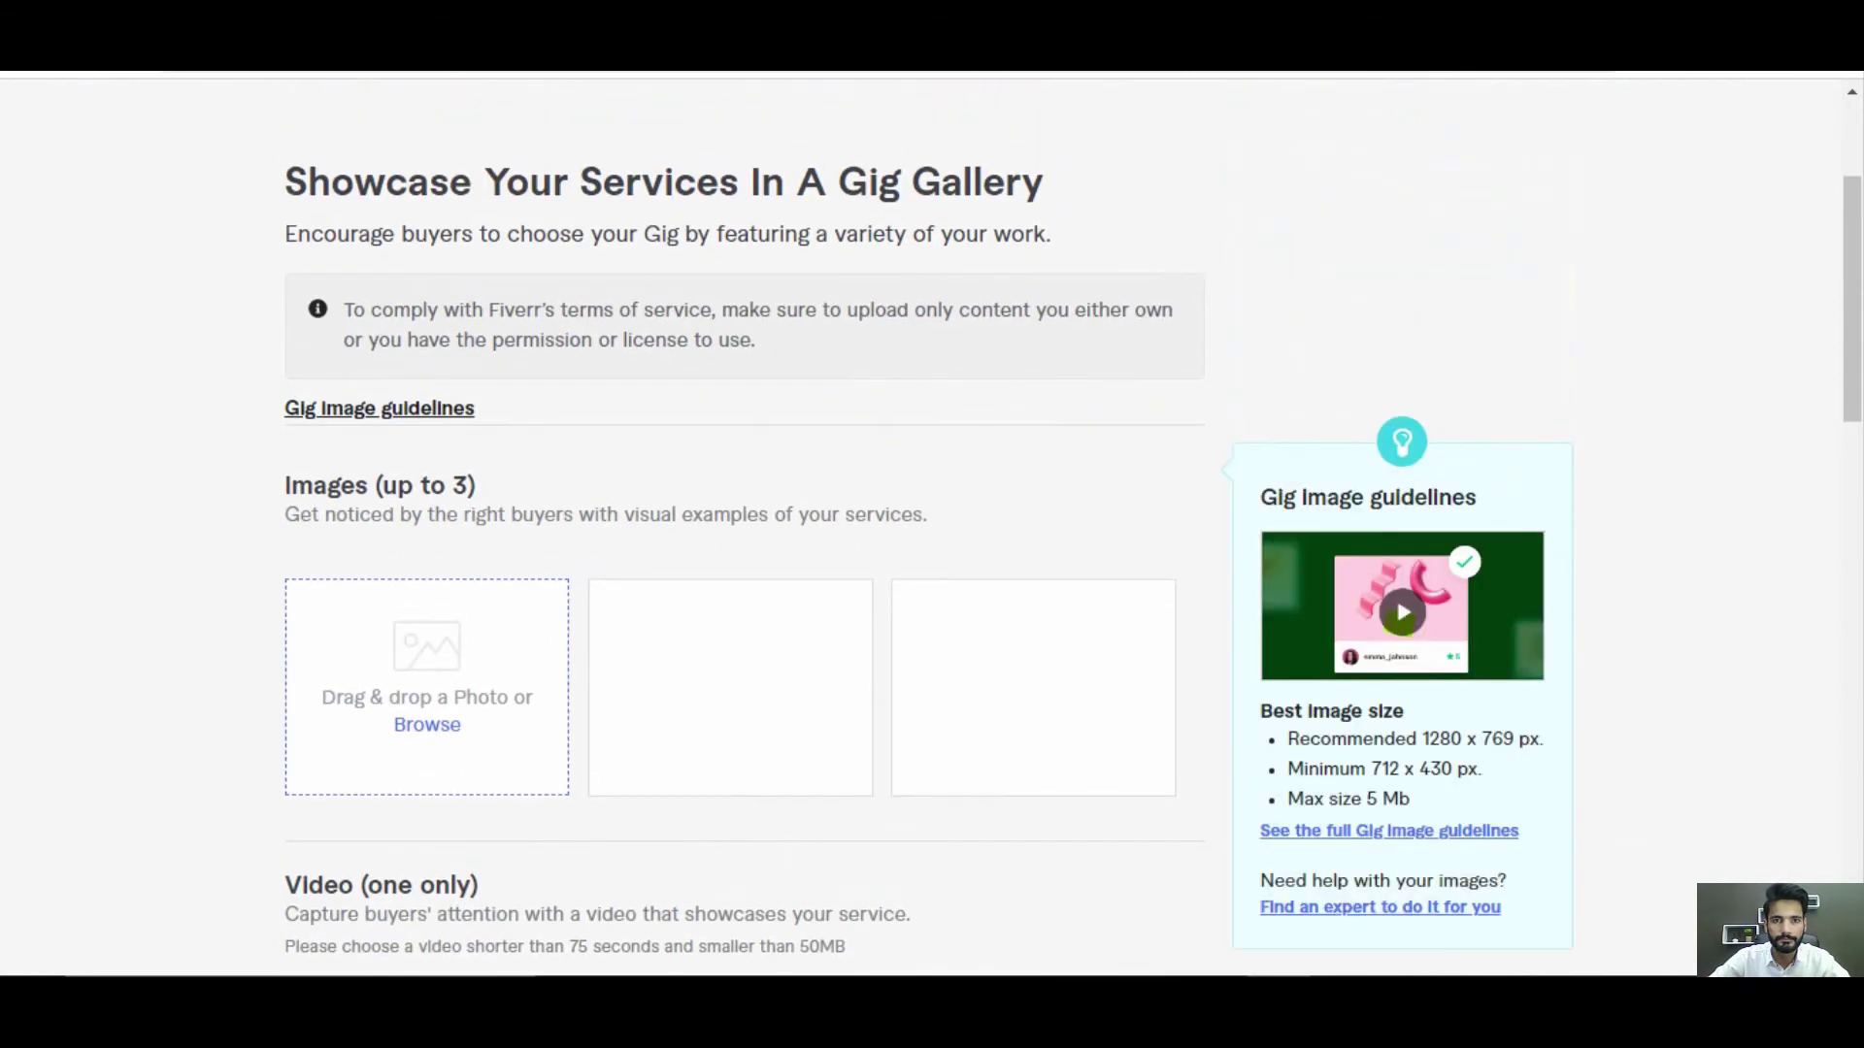
scroll(932, 524, "down", 3)
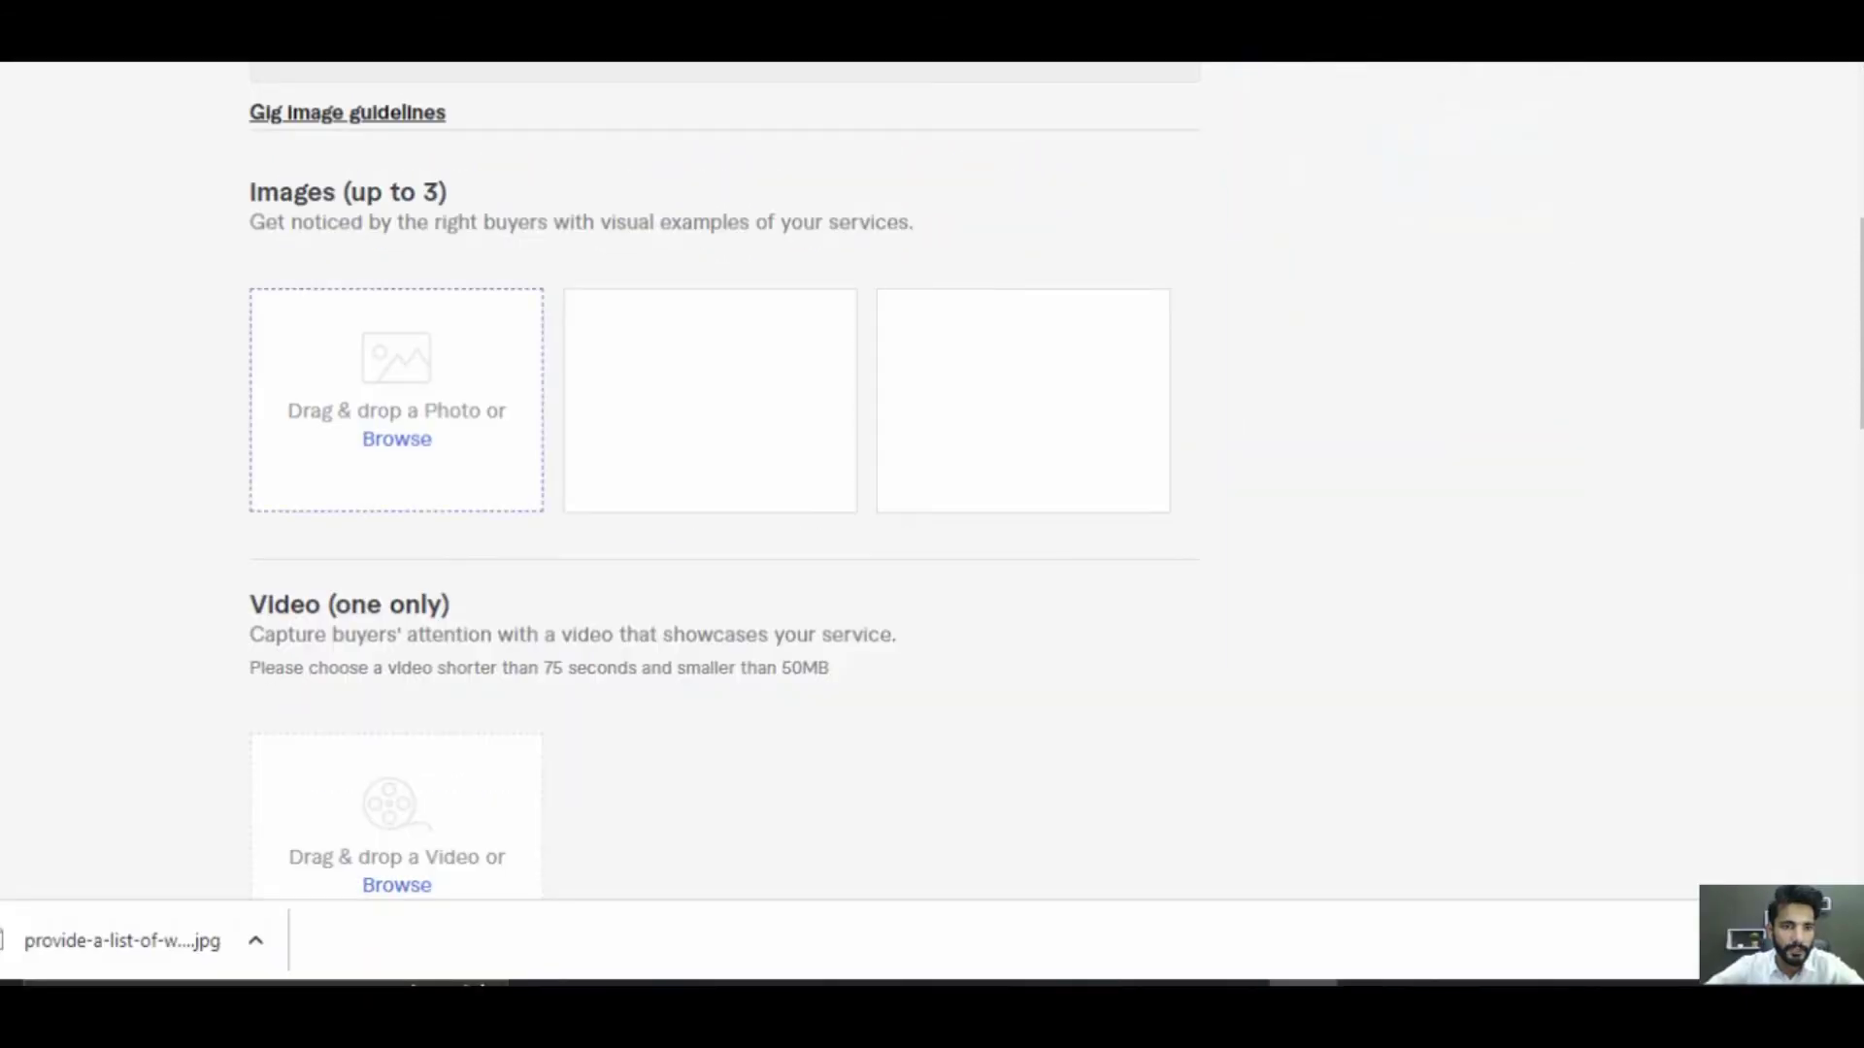
scroll(933, 525, "down", 3)
scroll(932, 524, "up", 5)
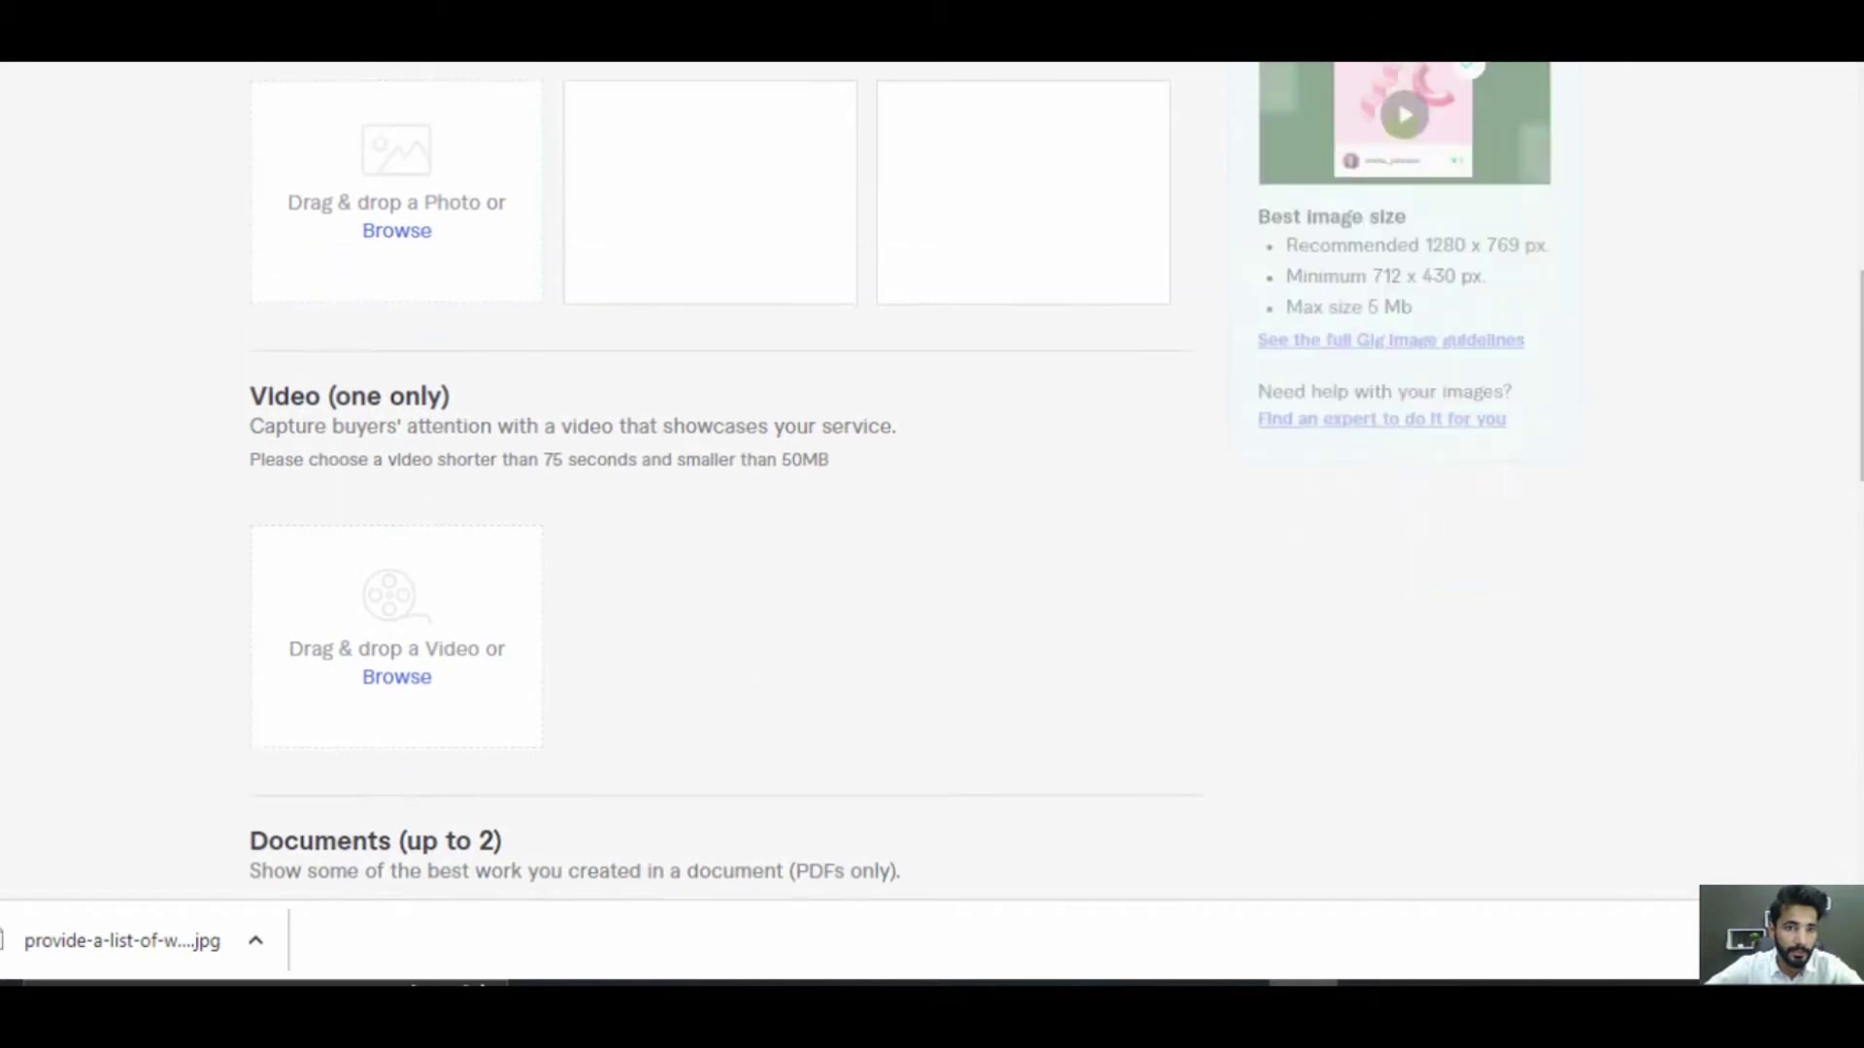
scroll(932, 525, "down", 7)
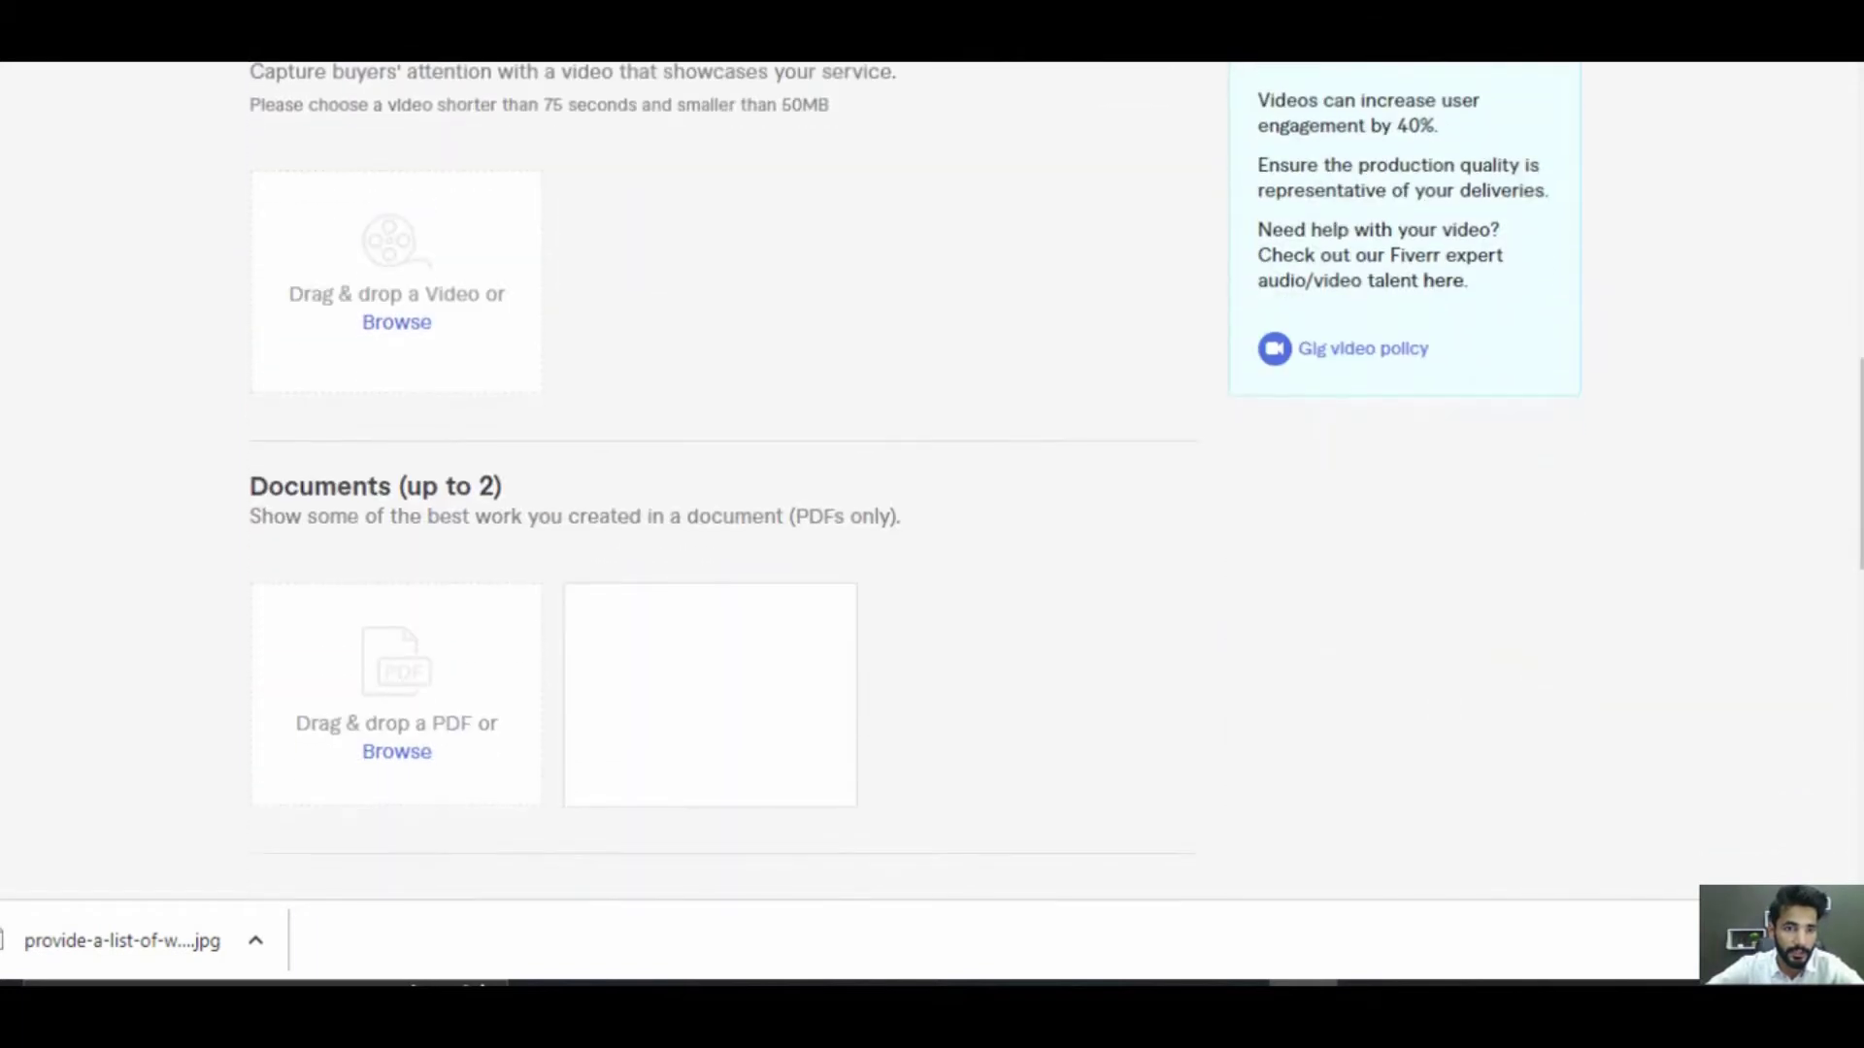
scroll(931, 481, "up", 1)
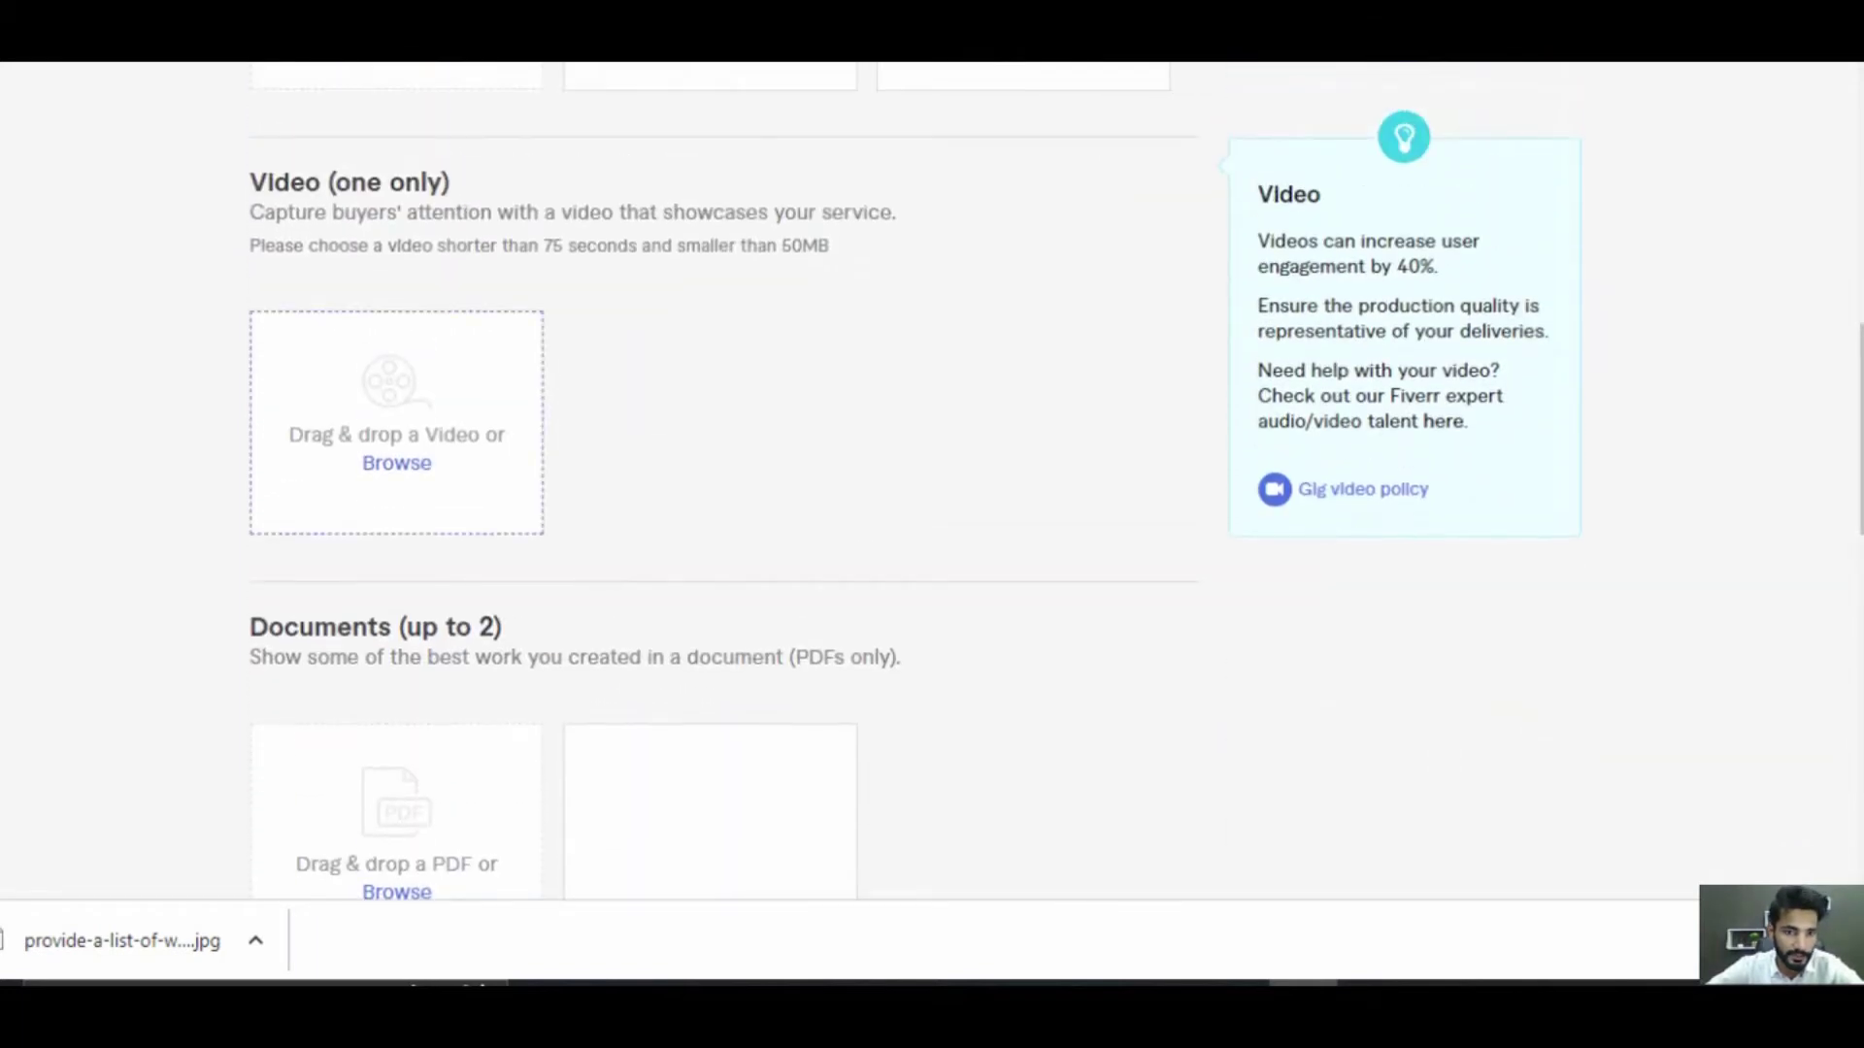
scroll(932, 481, "down", 1)
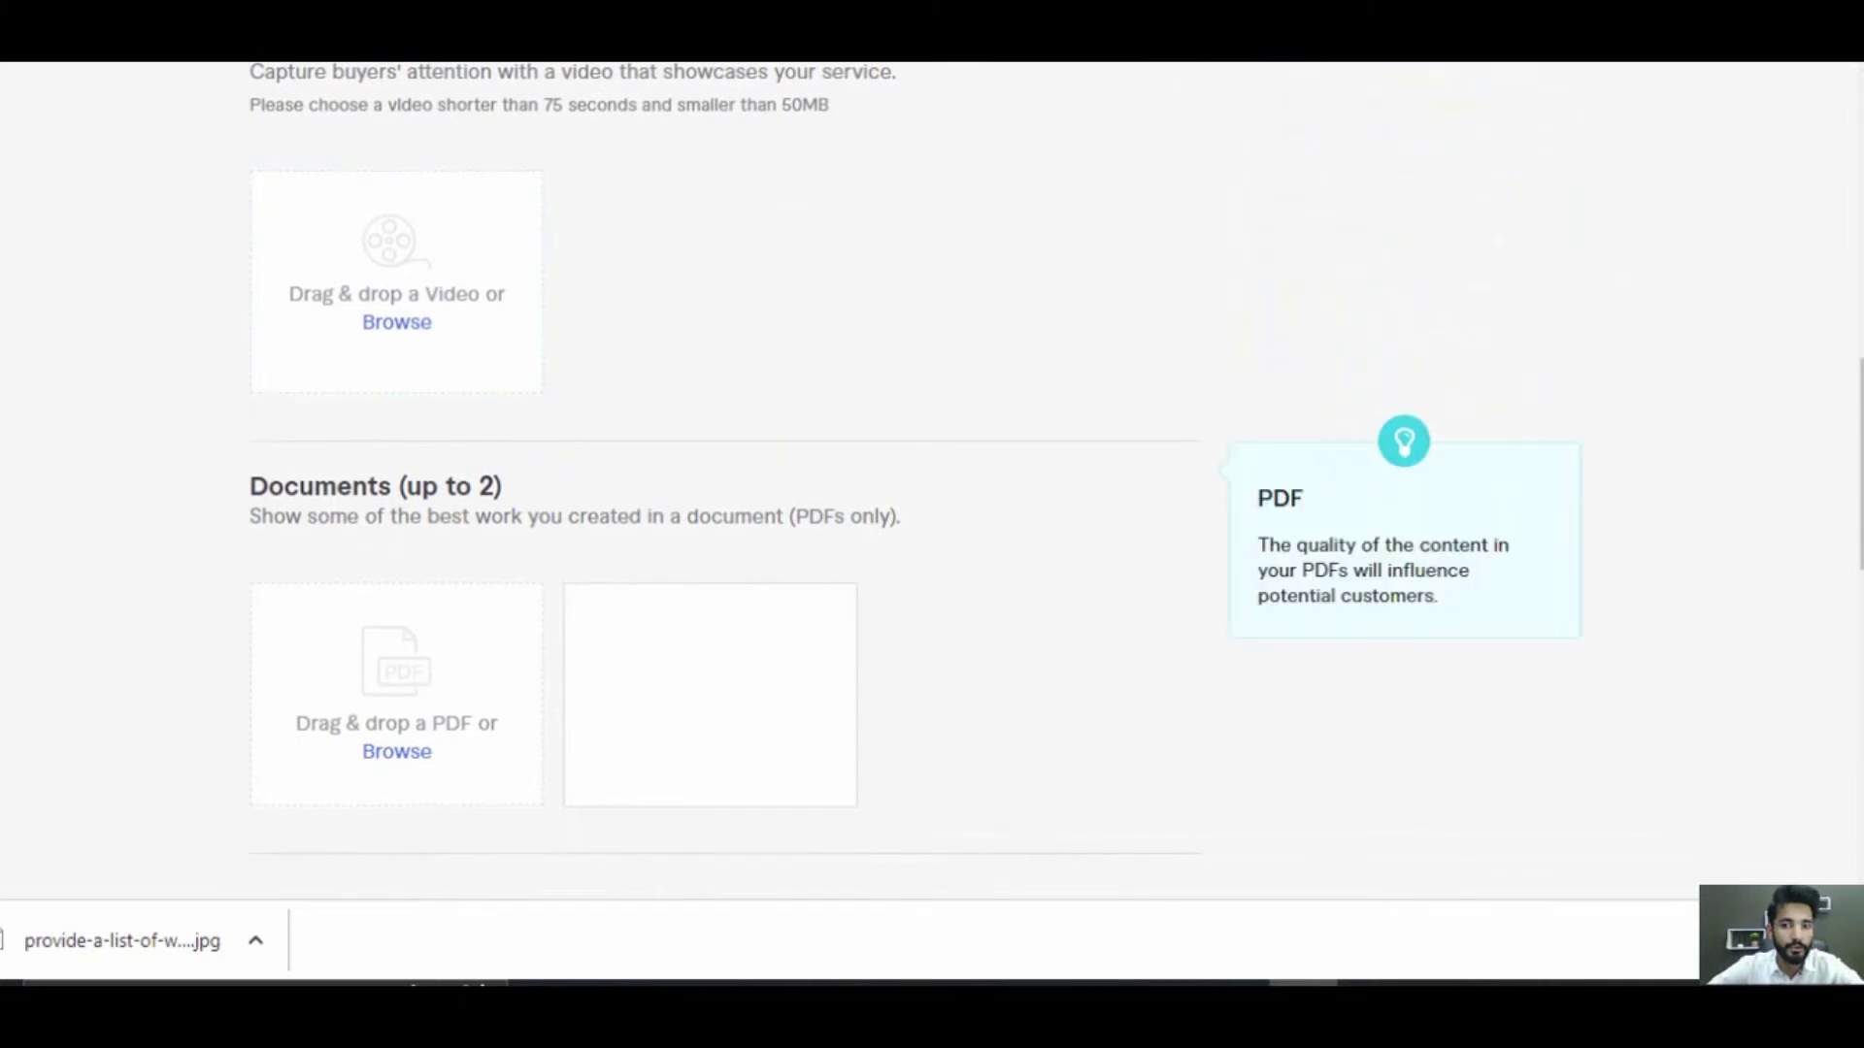
scroll(933, 481, "down", 4)
scroll(933, 480, "up", 2)
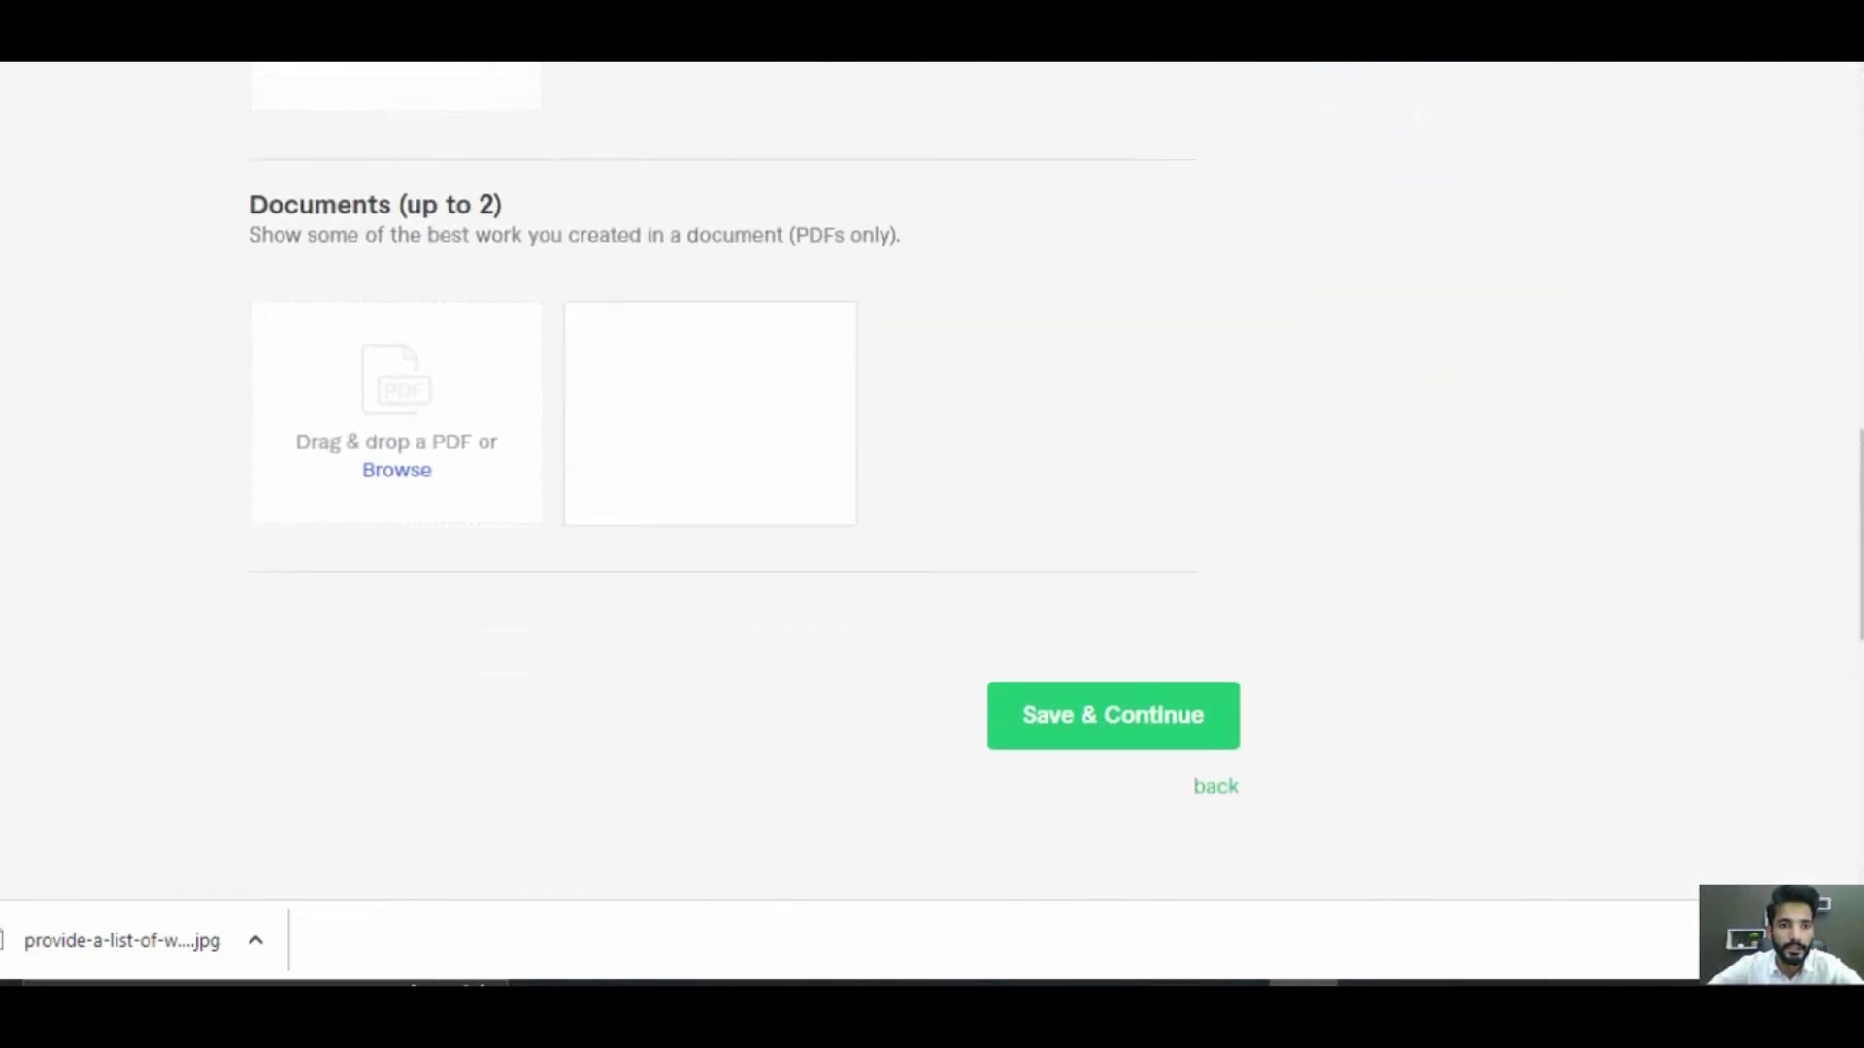
scroll(932, 480, "up", 5)
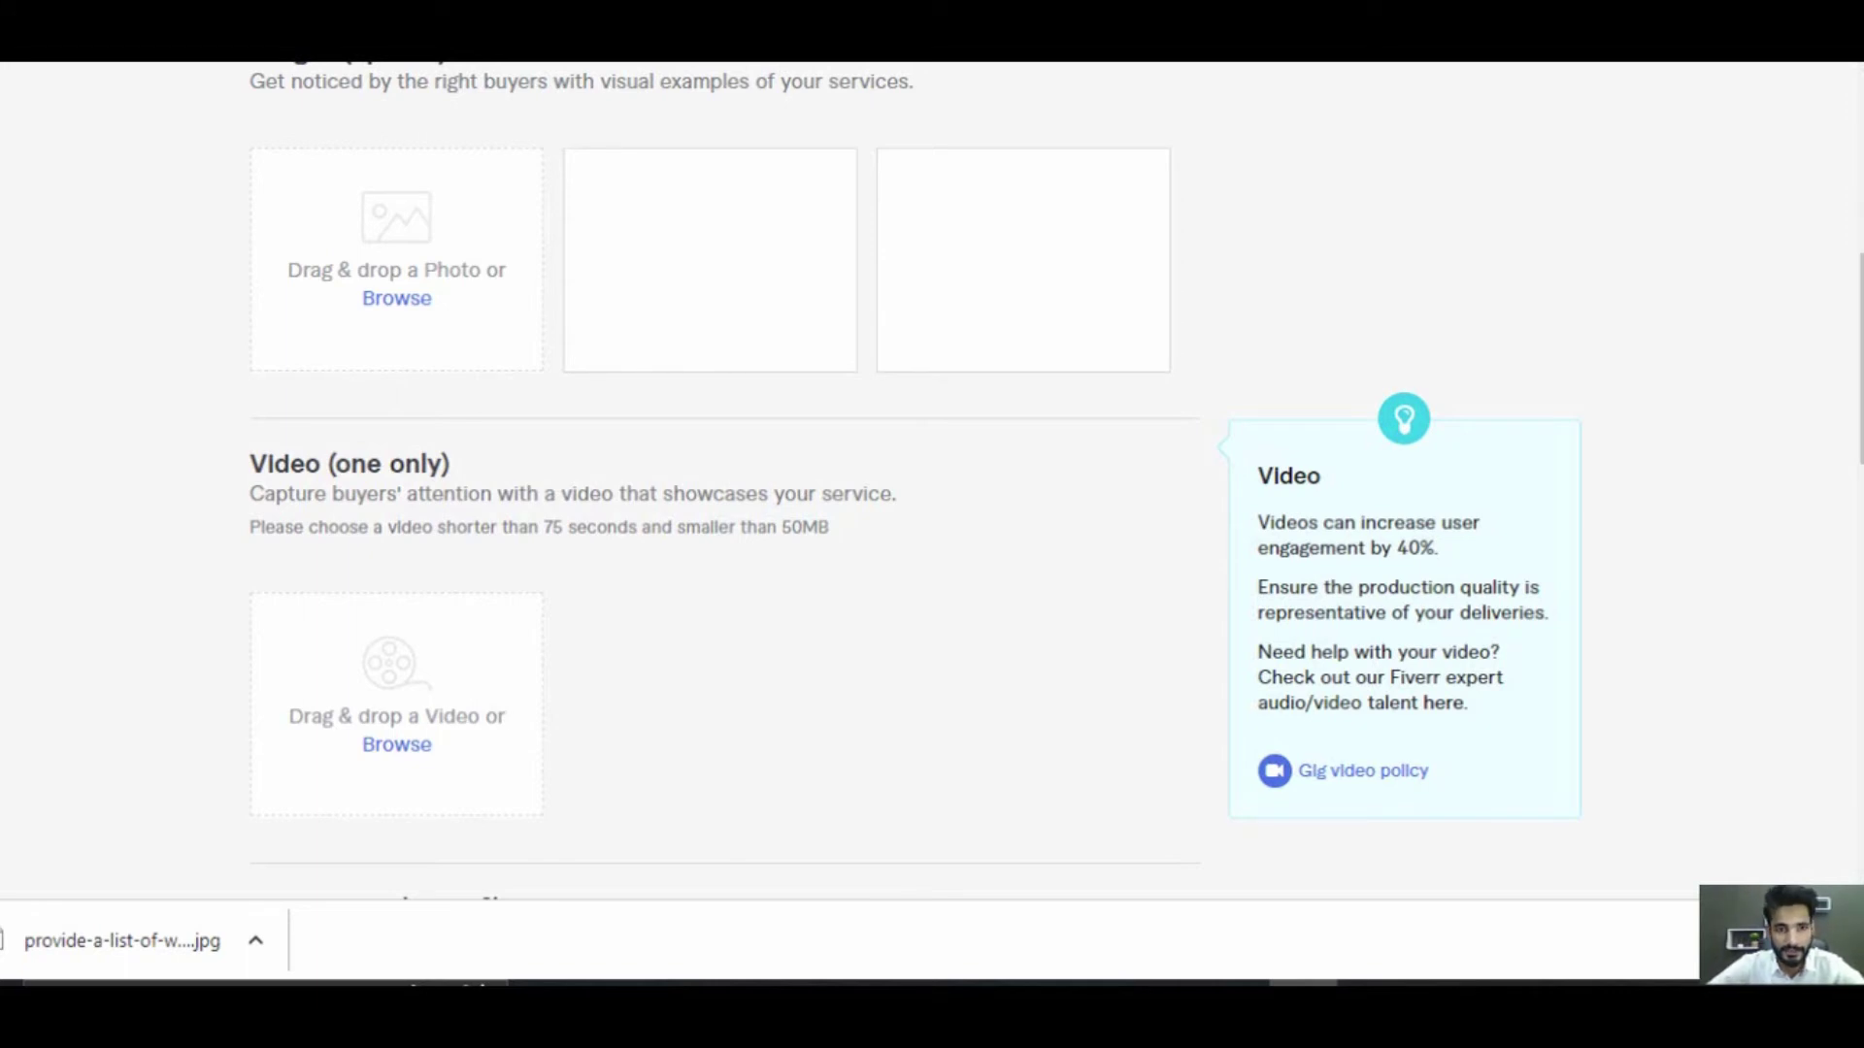
scroll(932, 481, "up", 3)
scroll(932, 480, "down", 7)
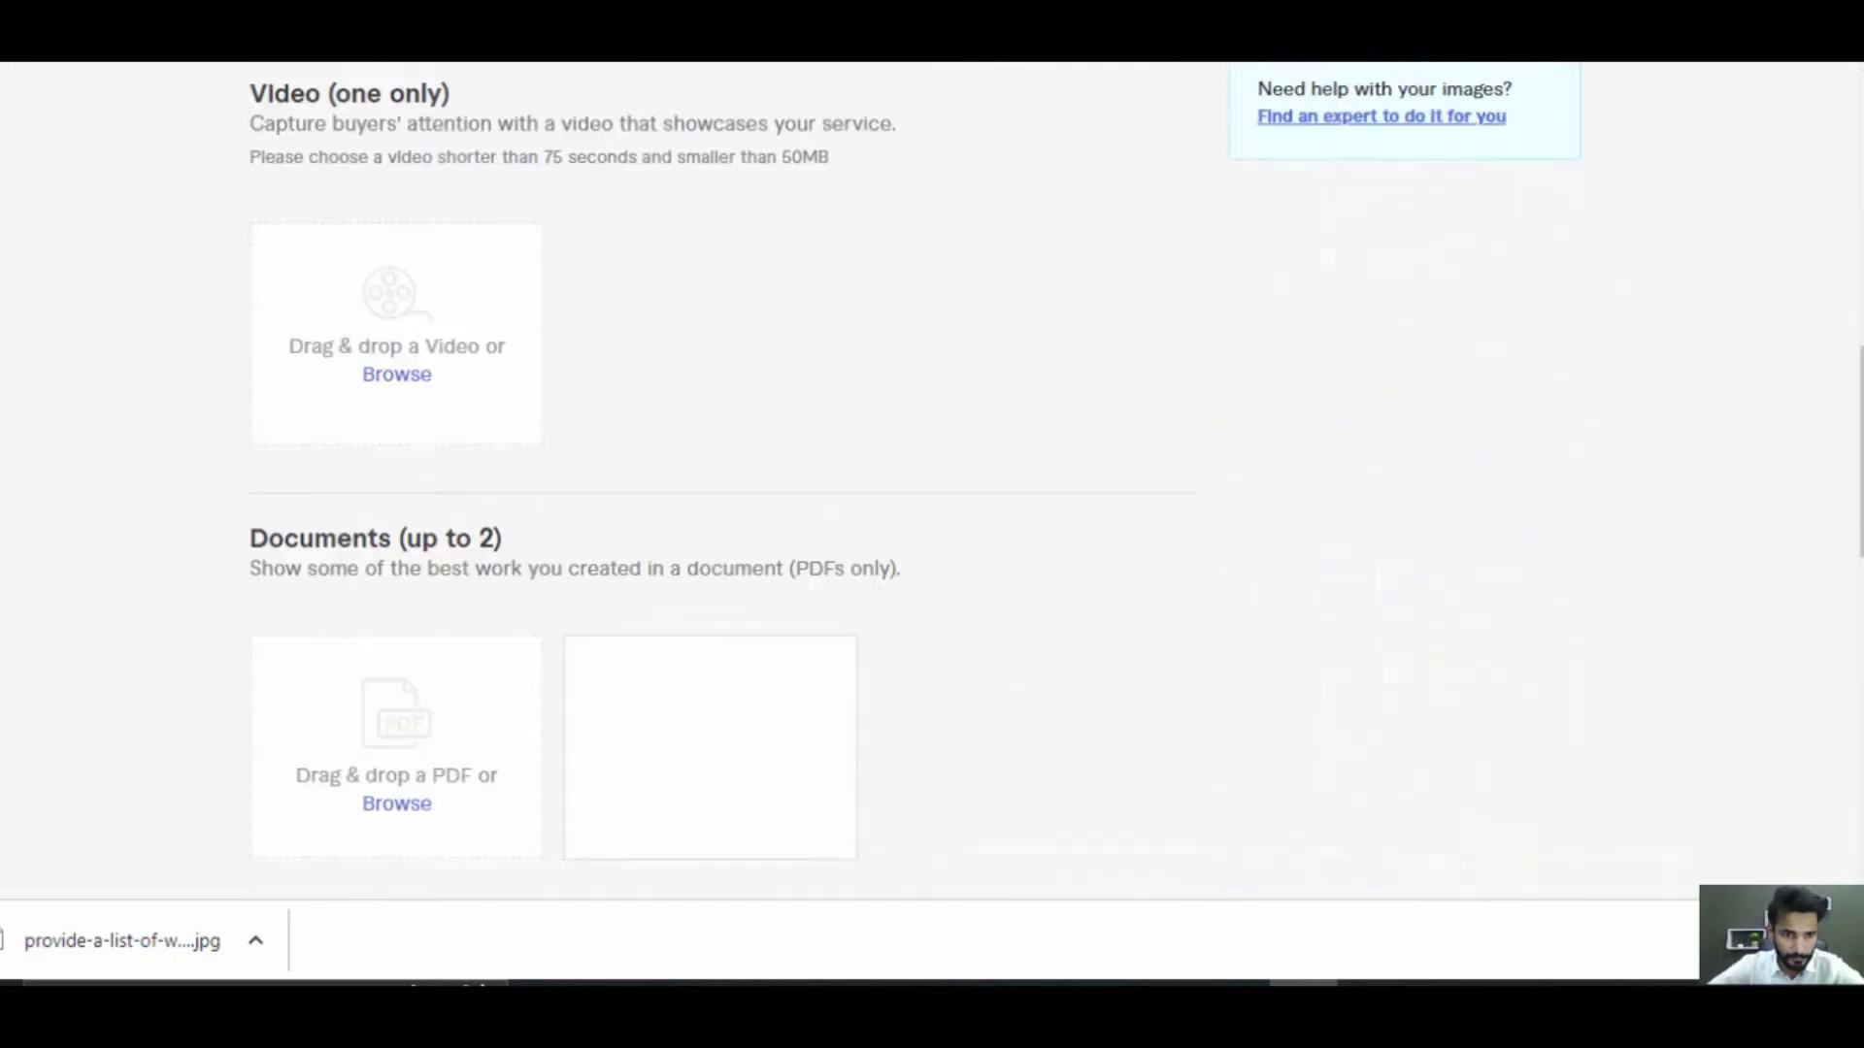
Check the Gig gallery's image, video and document sections, and save the gallery to continue to the Publish stage
scroll(932, 482, "down", 1)
scroll(932, 481, "up", 4)
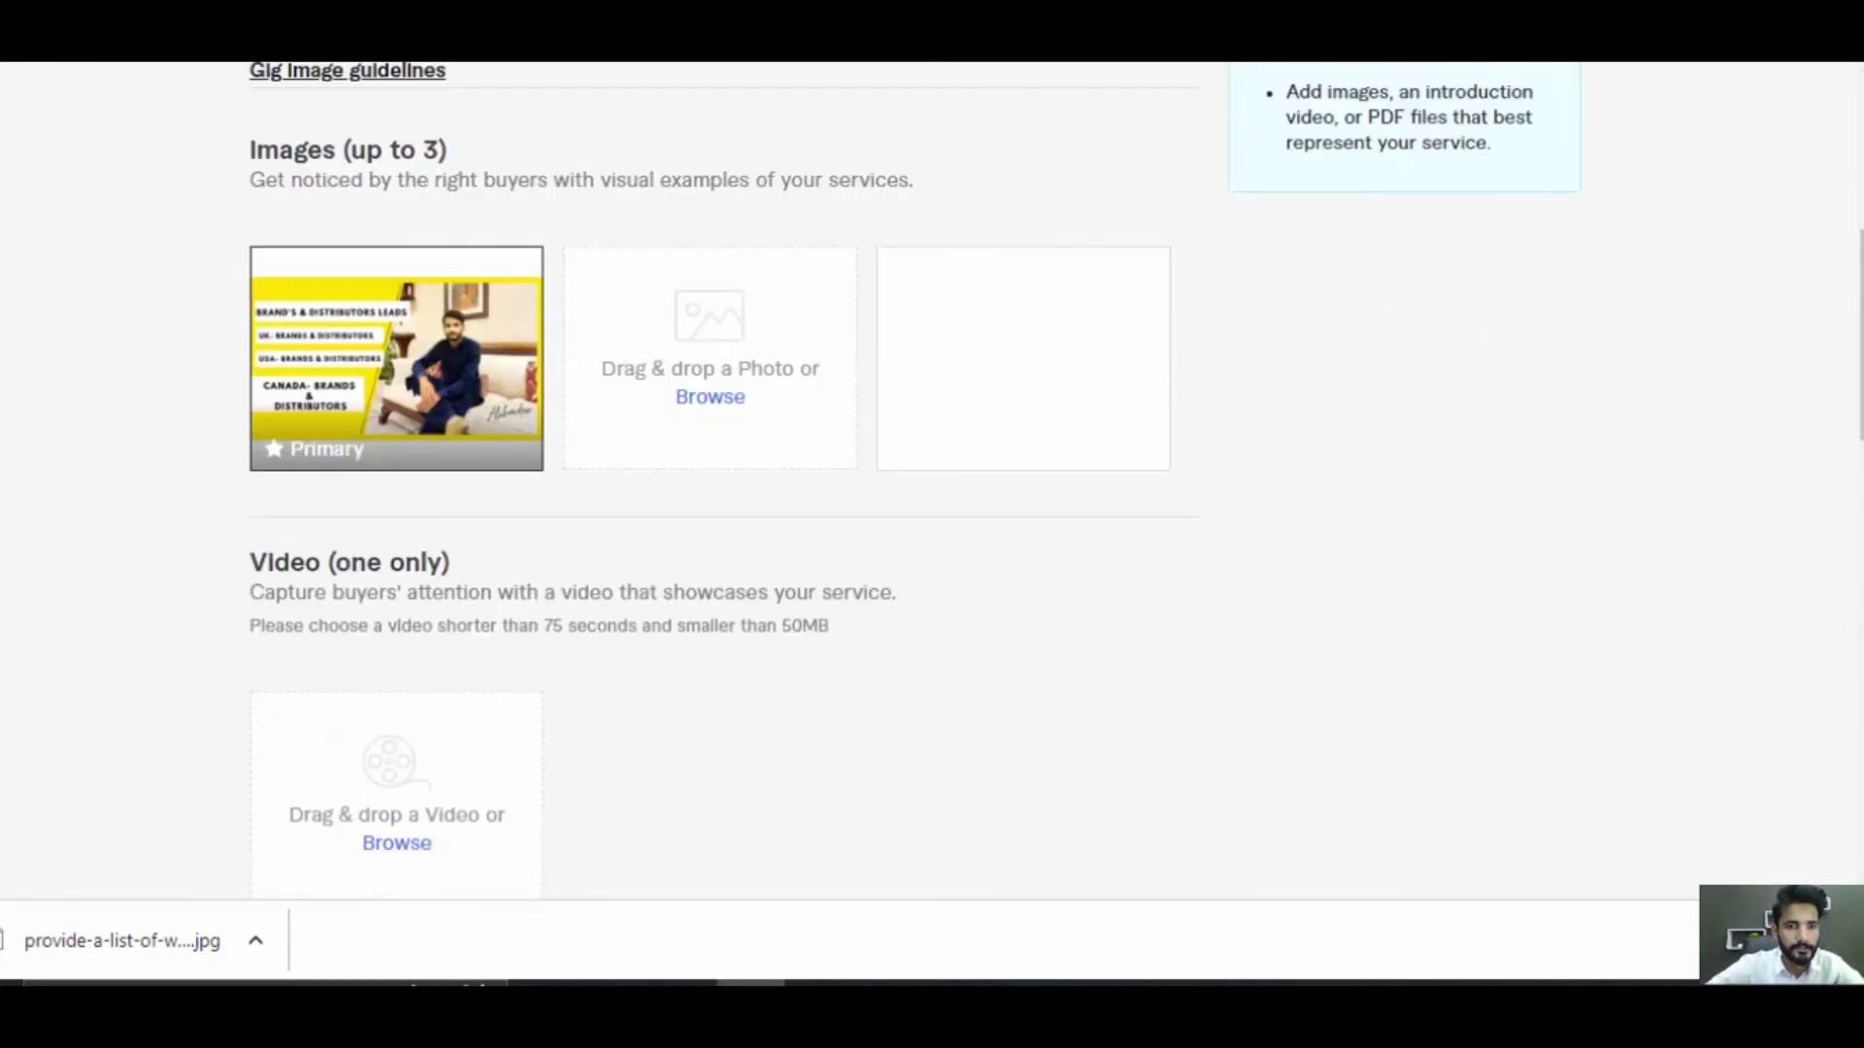
scroll(915, 478, "up", 1)
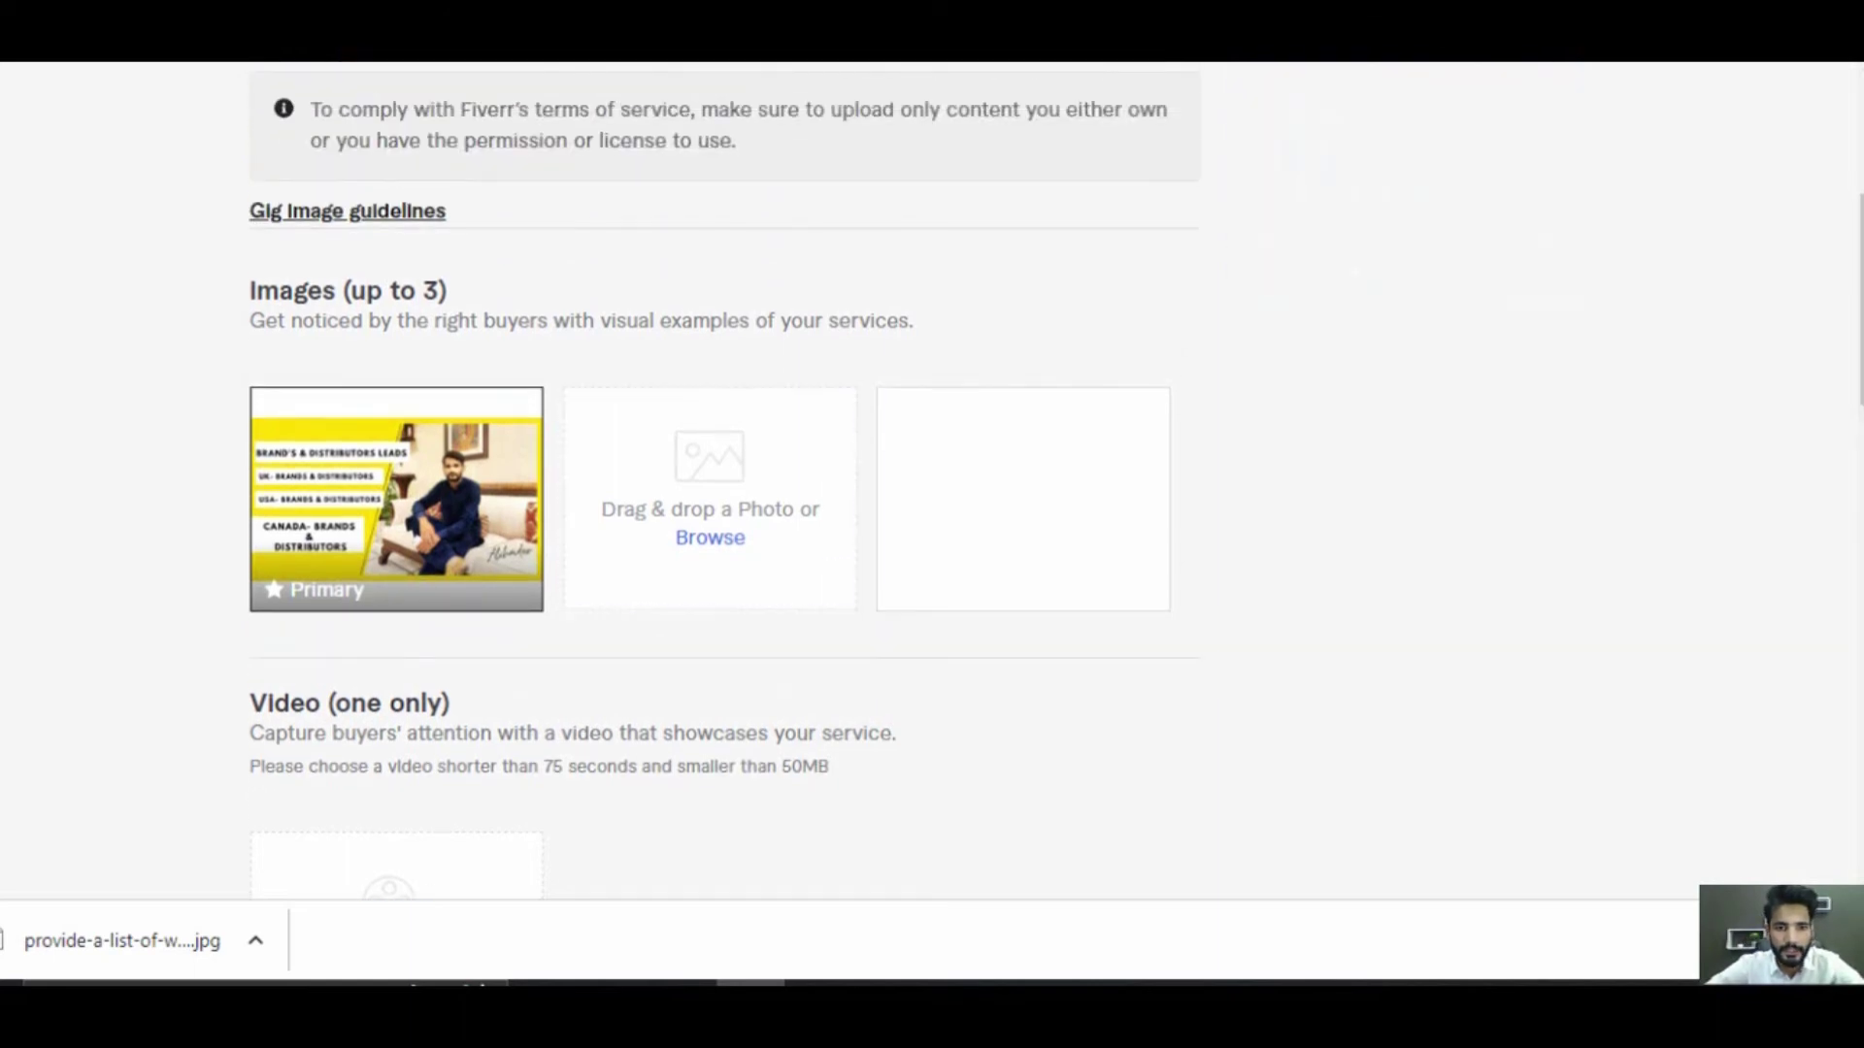
scroll(916, 478, "down", 5)
scroll(915, 479, "down", 6)
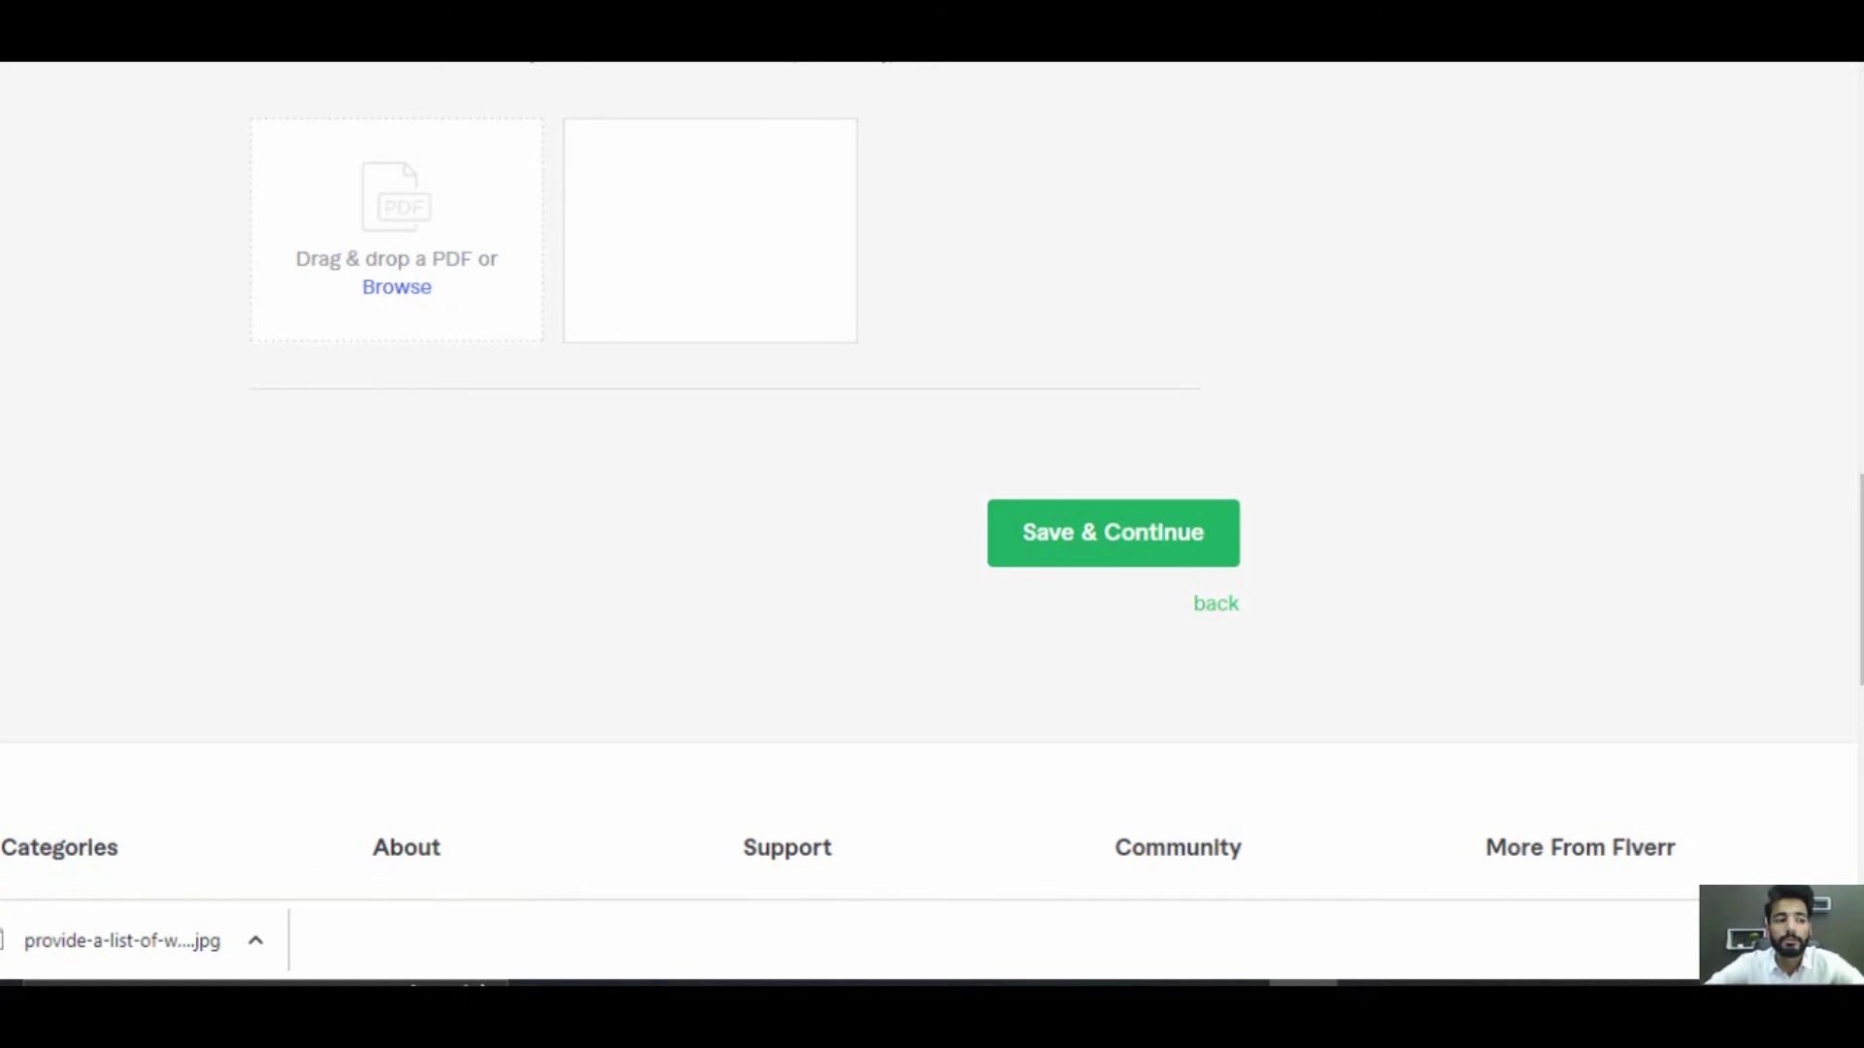
left_click(1113, 533)
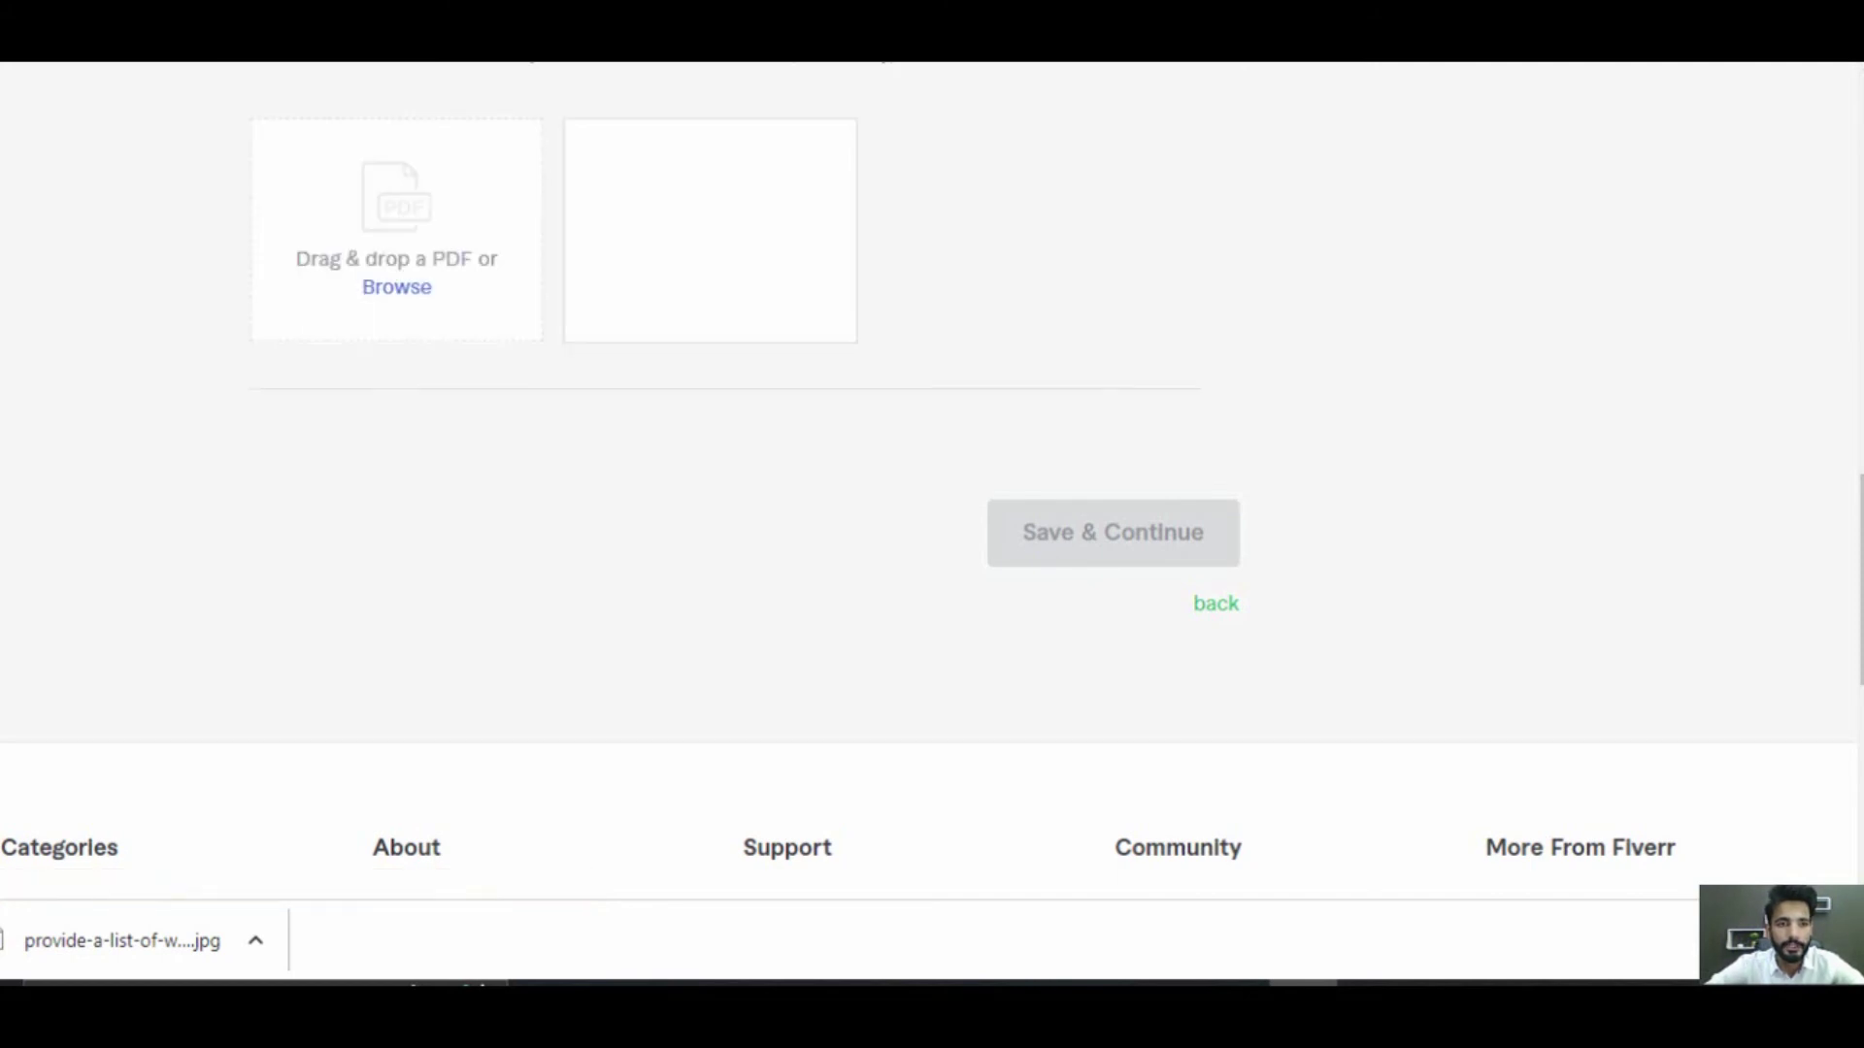
scroll(724, 486, "up", 15)
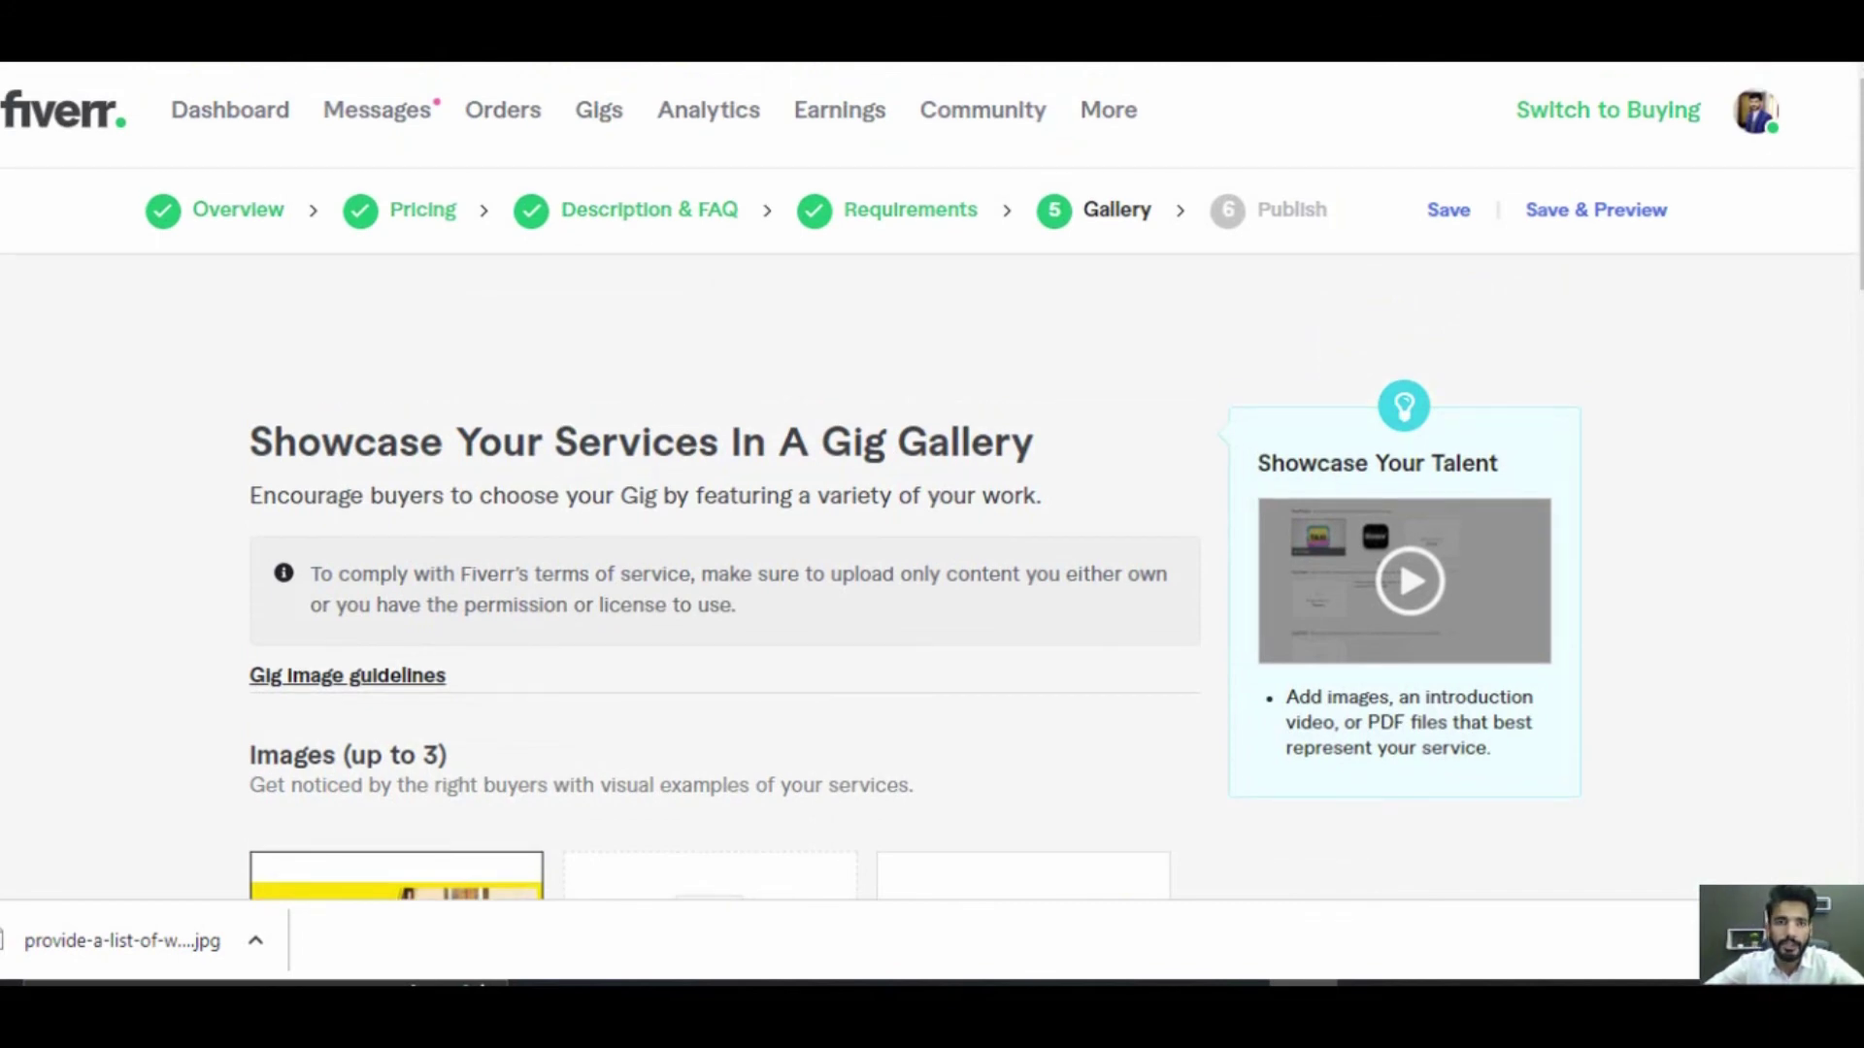
scroll(932, 485, "down", 15)
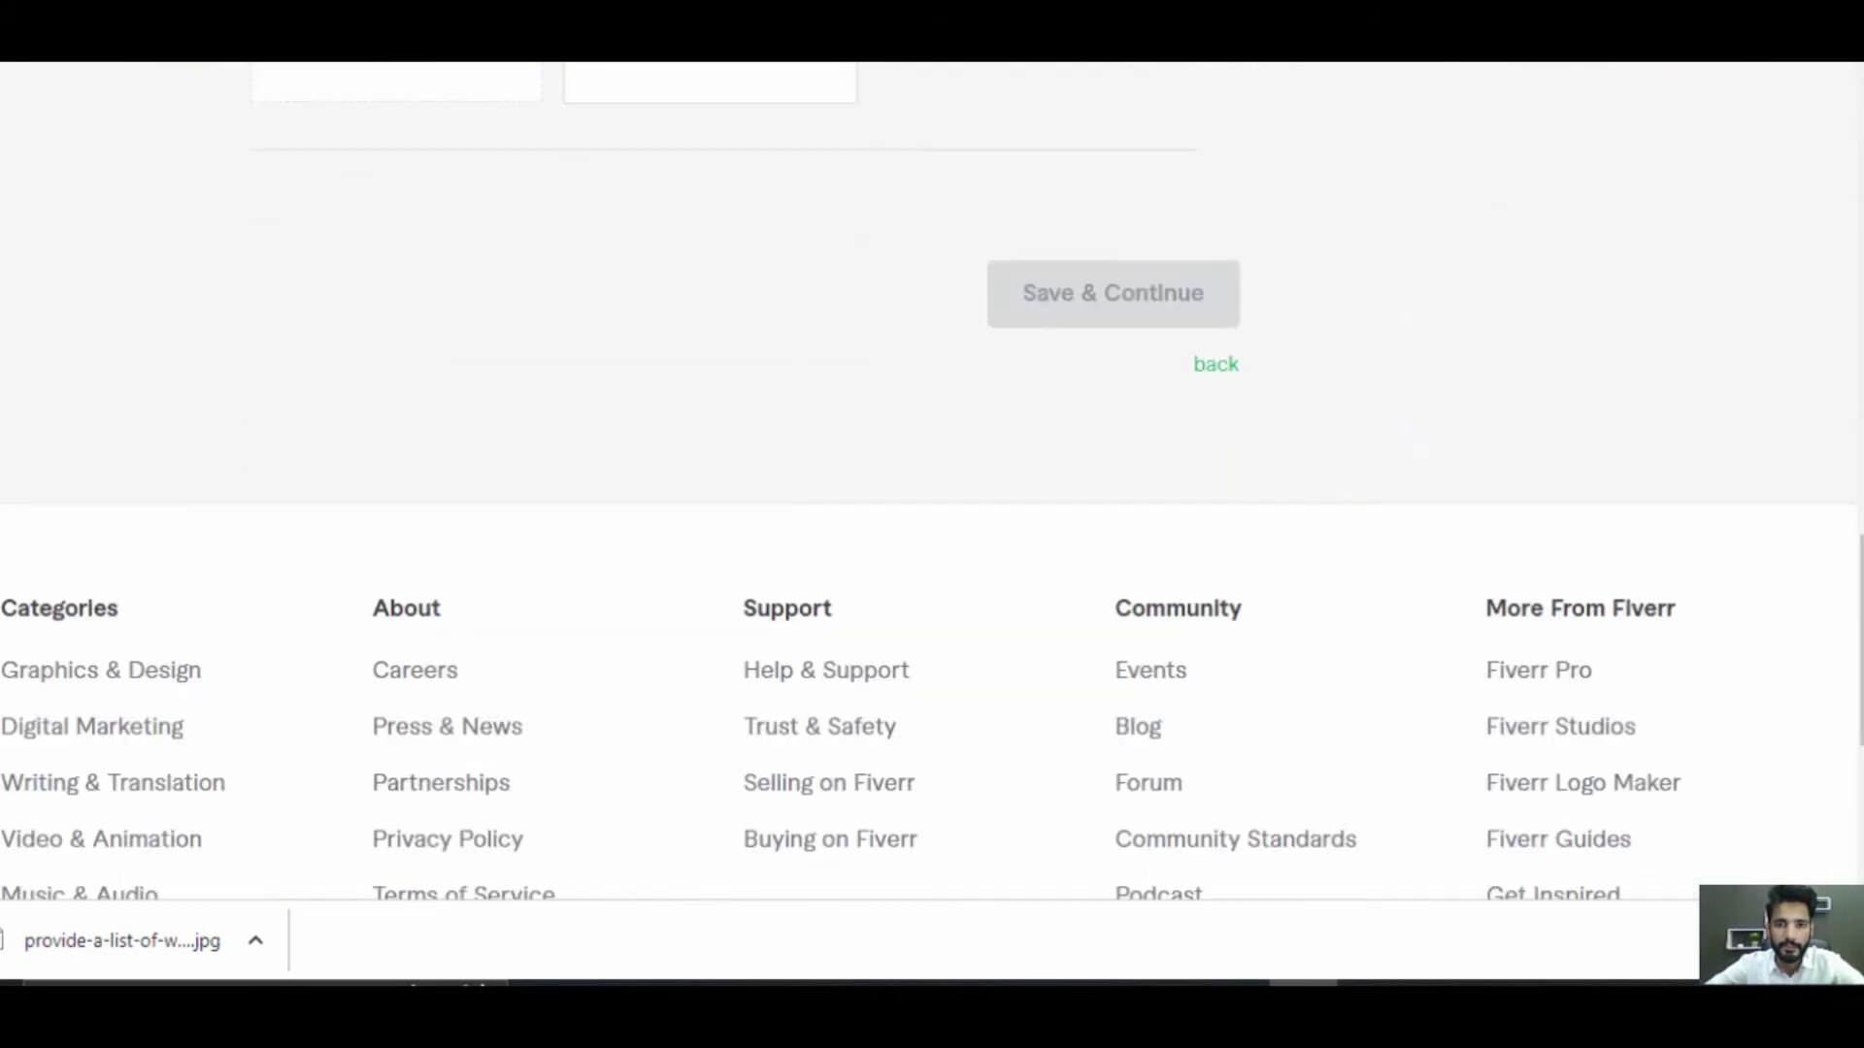
scroll(933, 486, "up", 3)
scroll(932, 486, "up", 10)
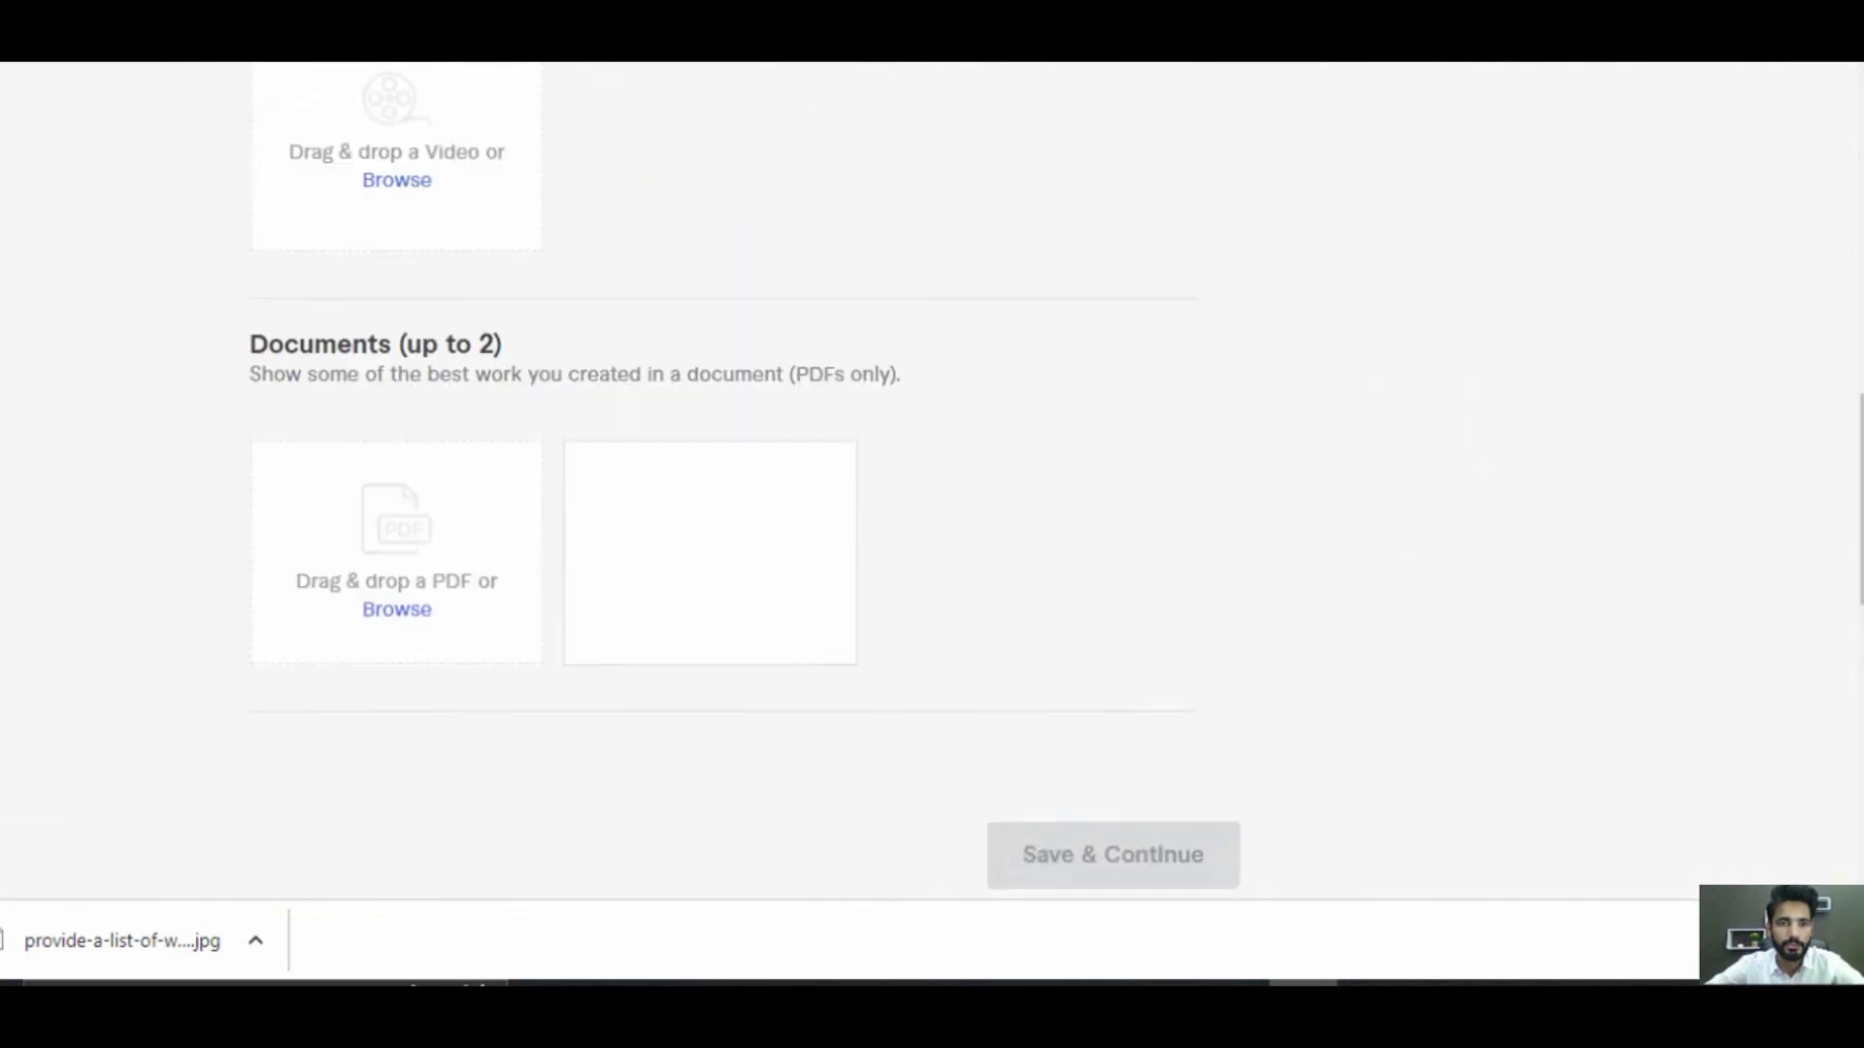
scroll(933, 486, "up", 3)
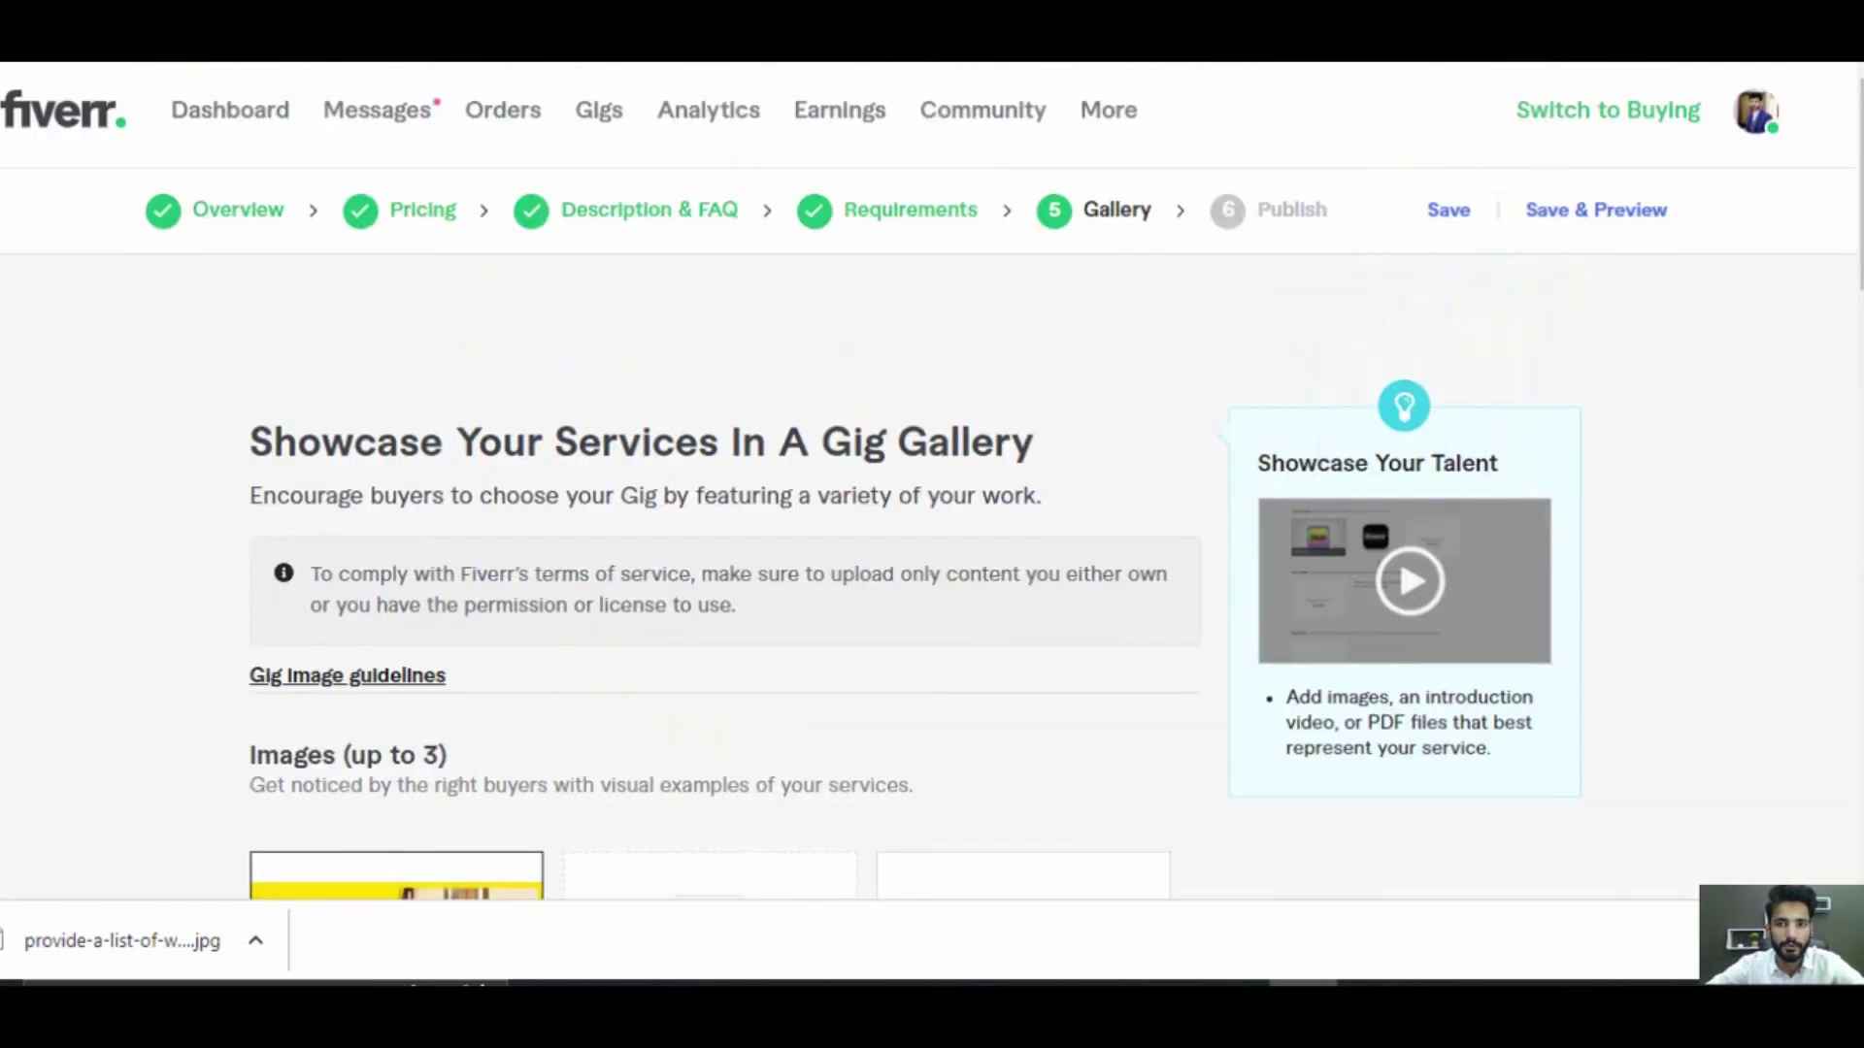
scroll(932, 485, "down", 7)
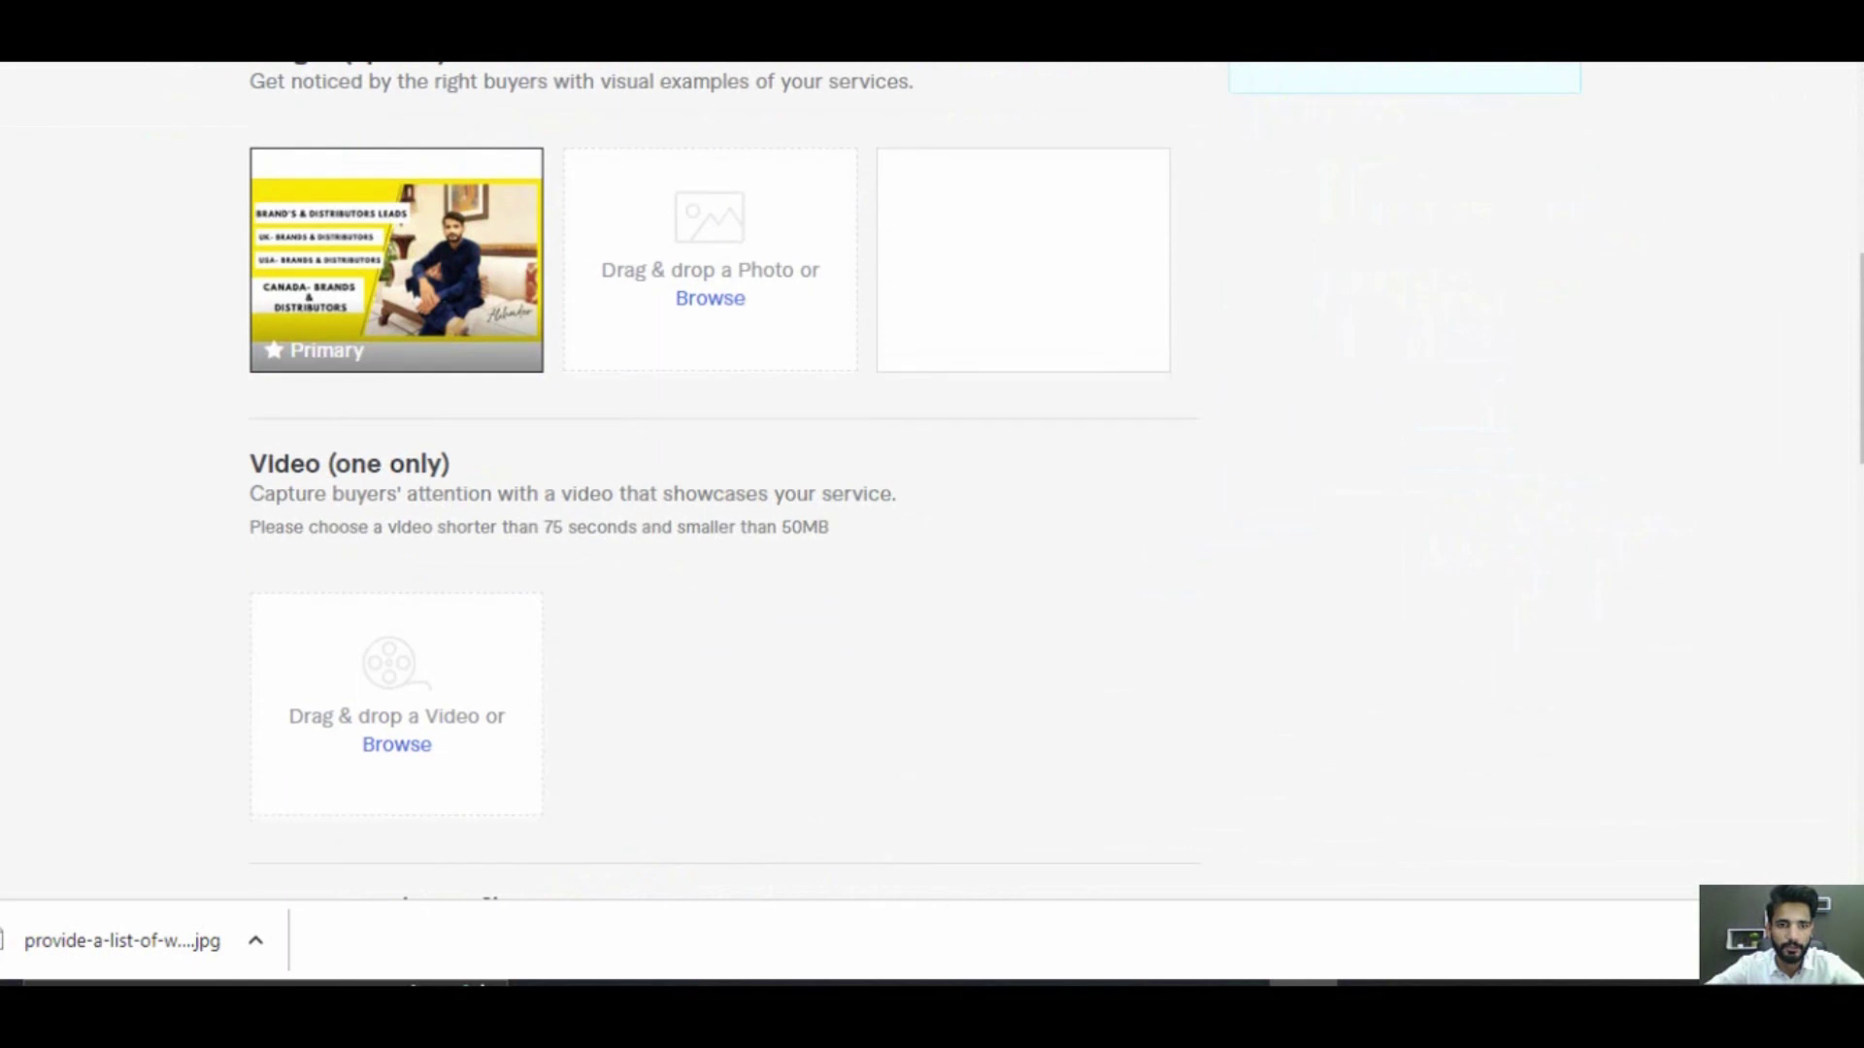
scroll(932, 485, "down", 9)
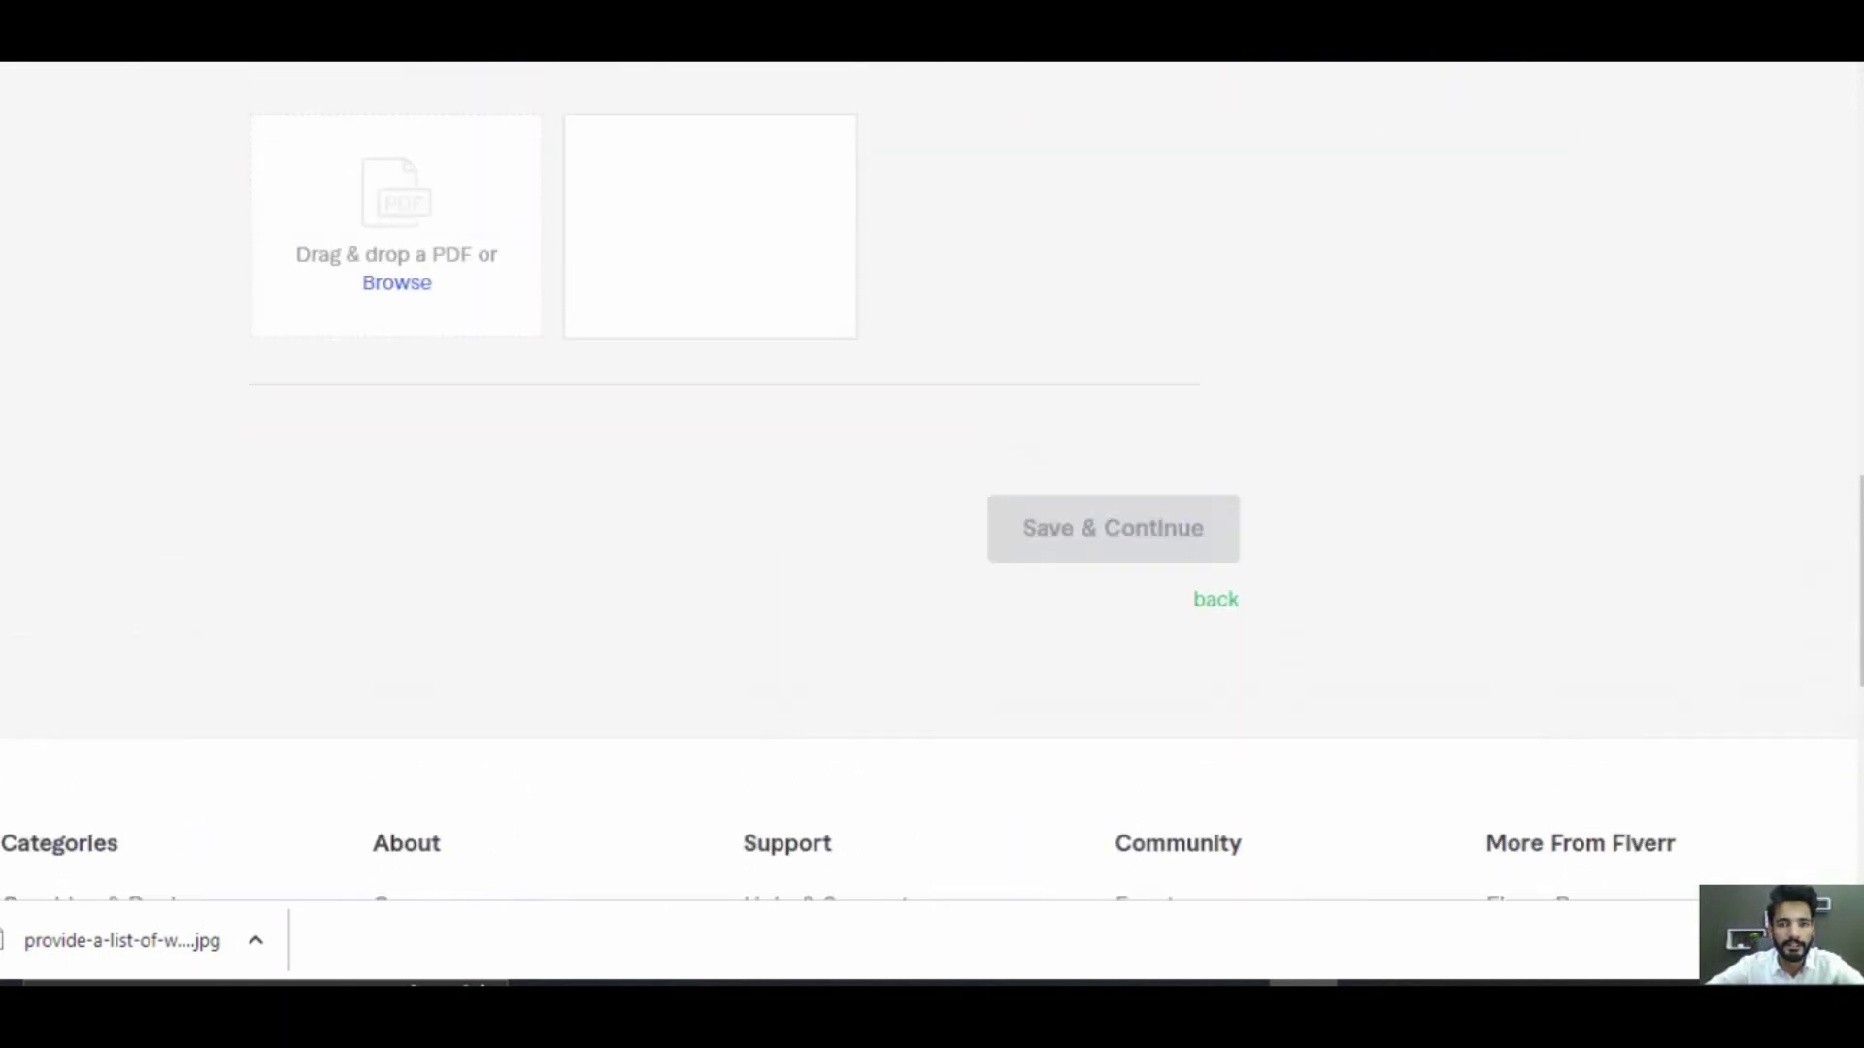
scroll(933, 485, "up", 1)
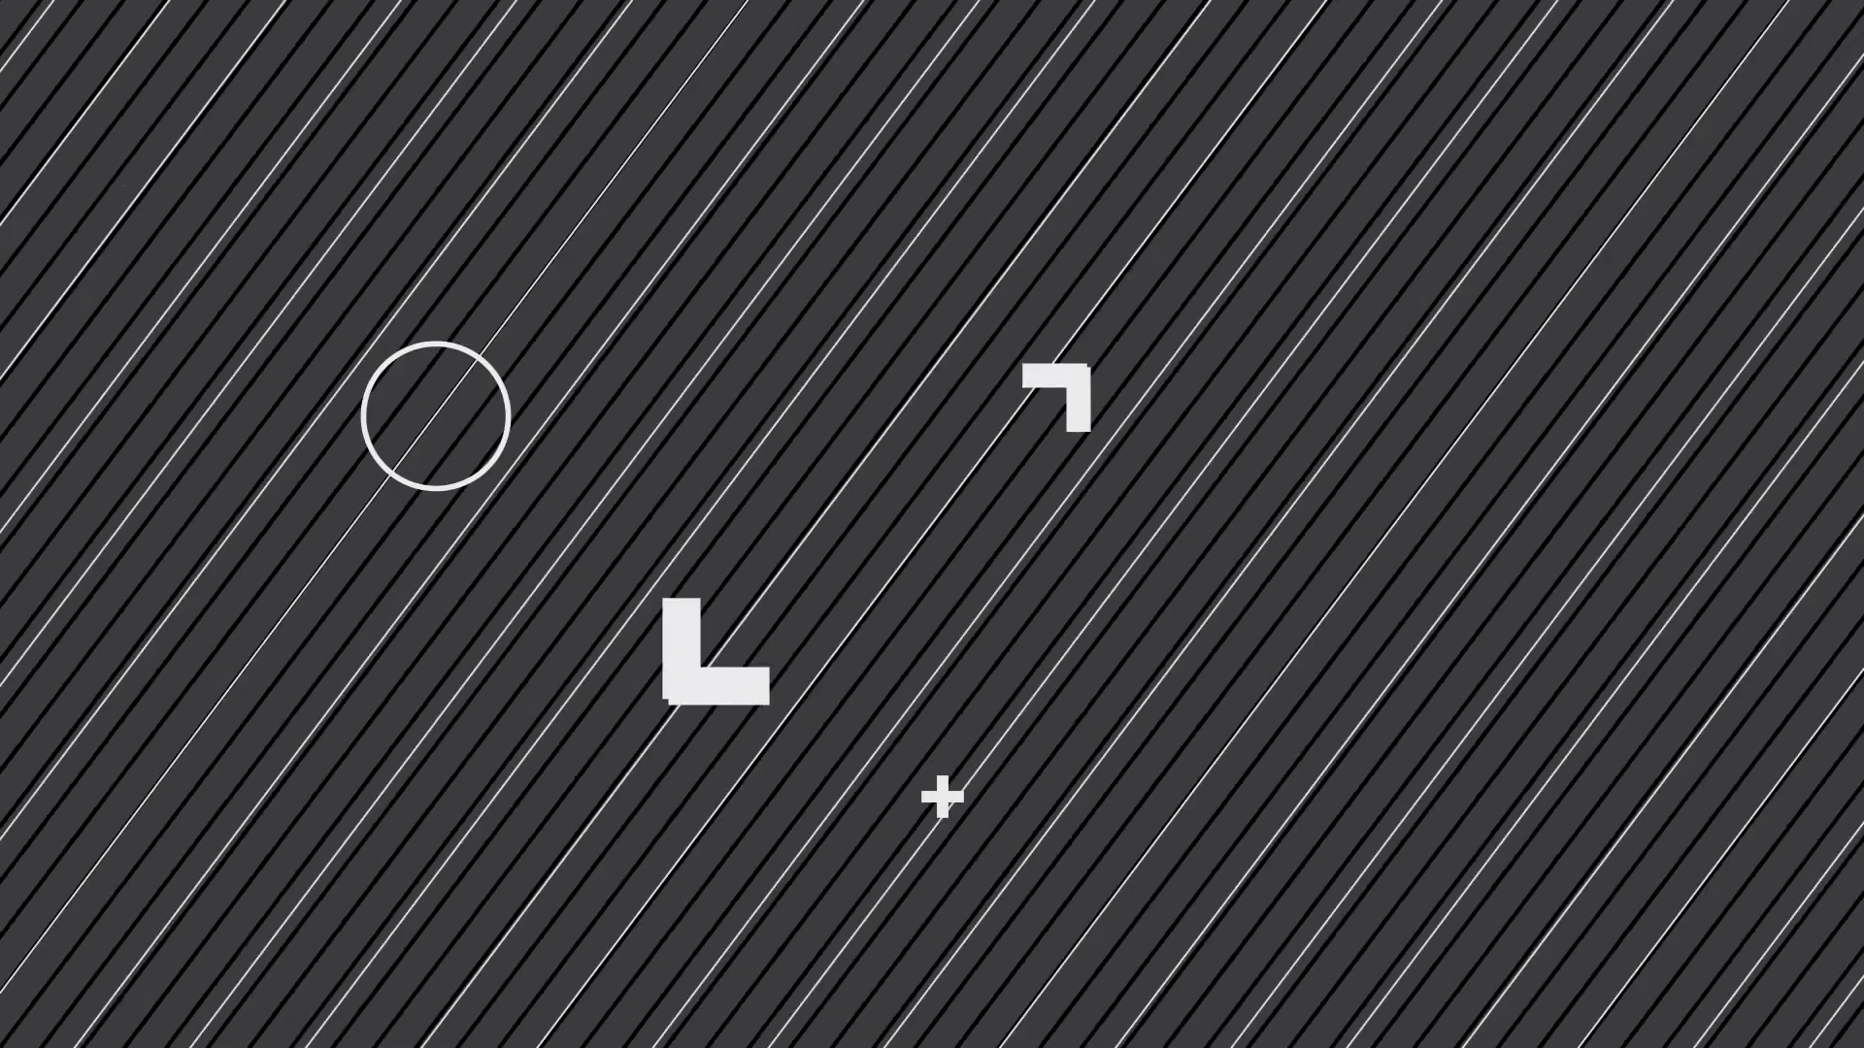